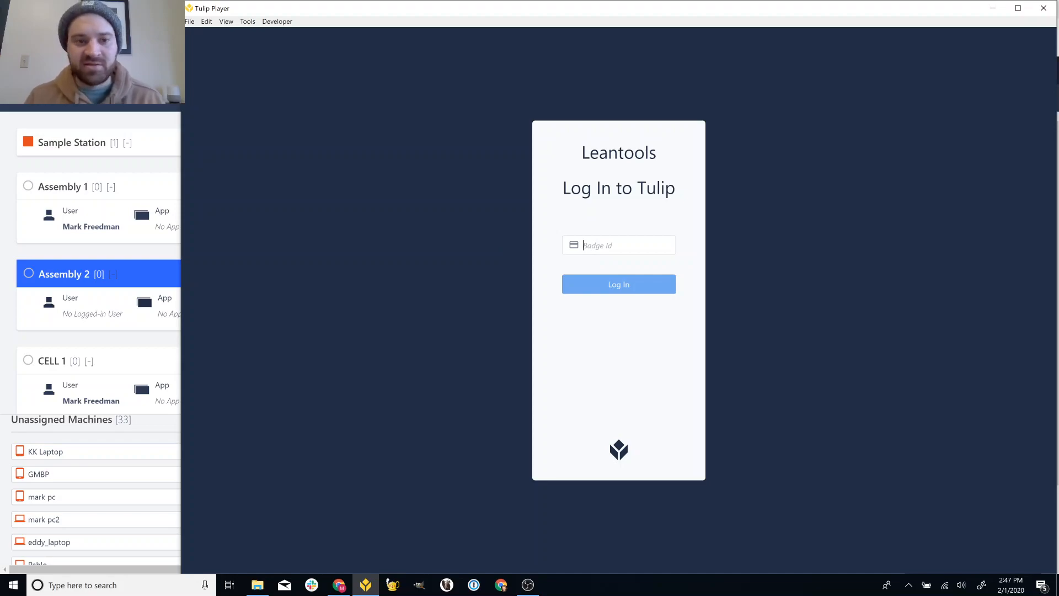
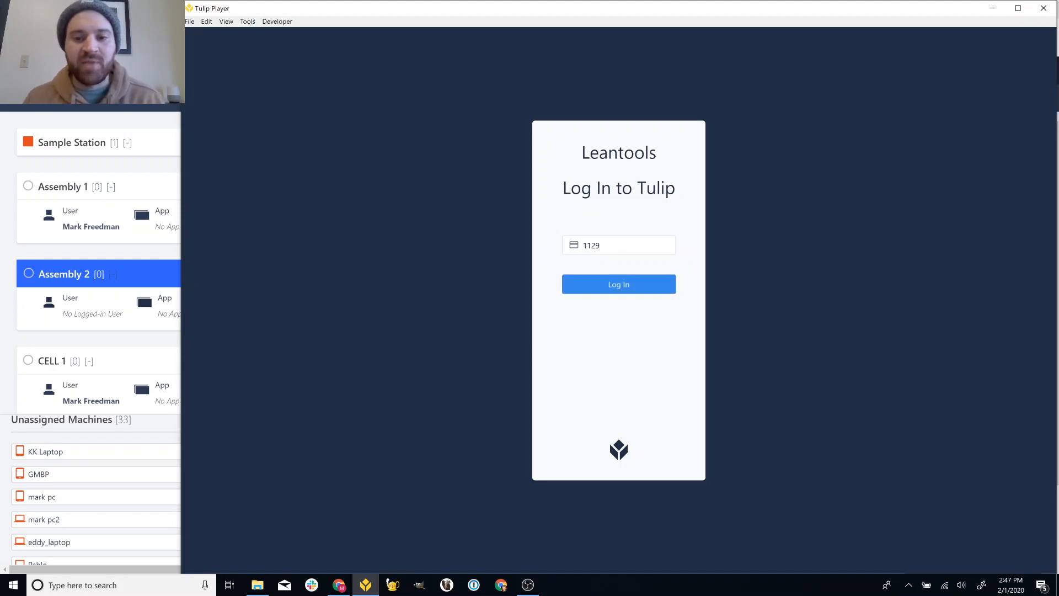
- Log in with the badge ID, find the Simple Production Tracker by searching 'pro', and begin it
left_click(635, 284)
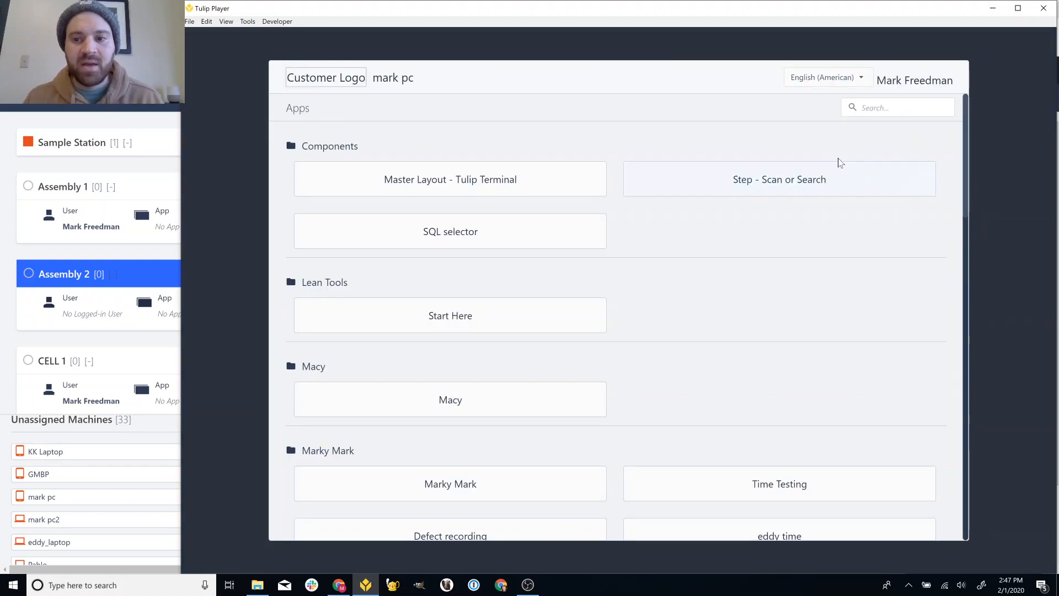
left_click(876, 108)
type("pro")
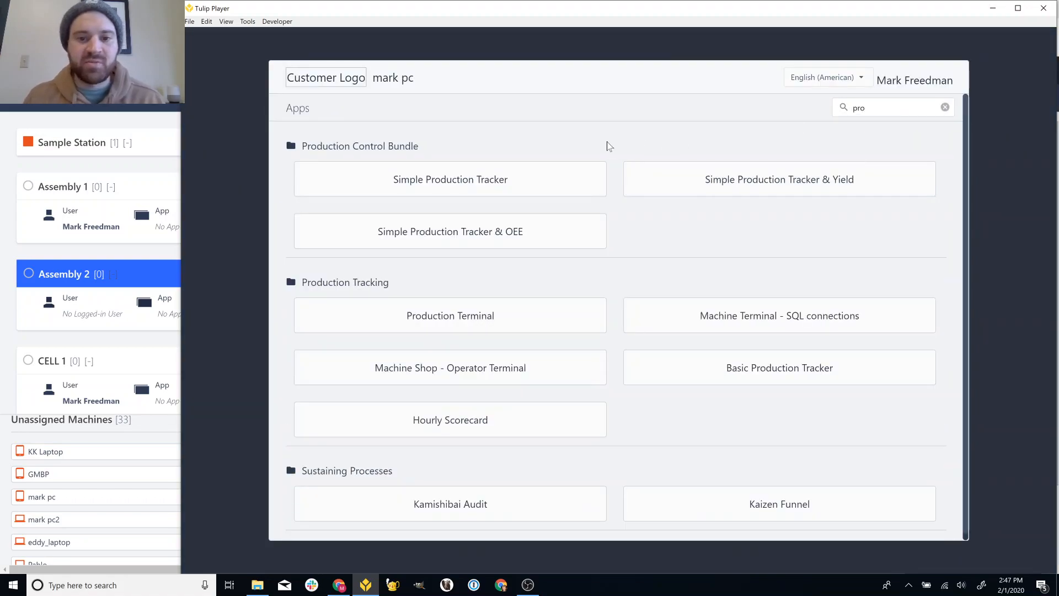
left_click(548, 168)
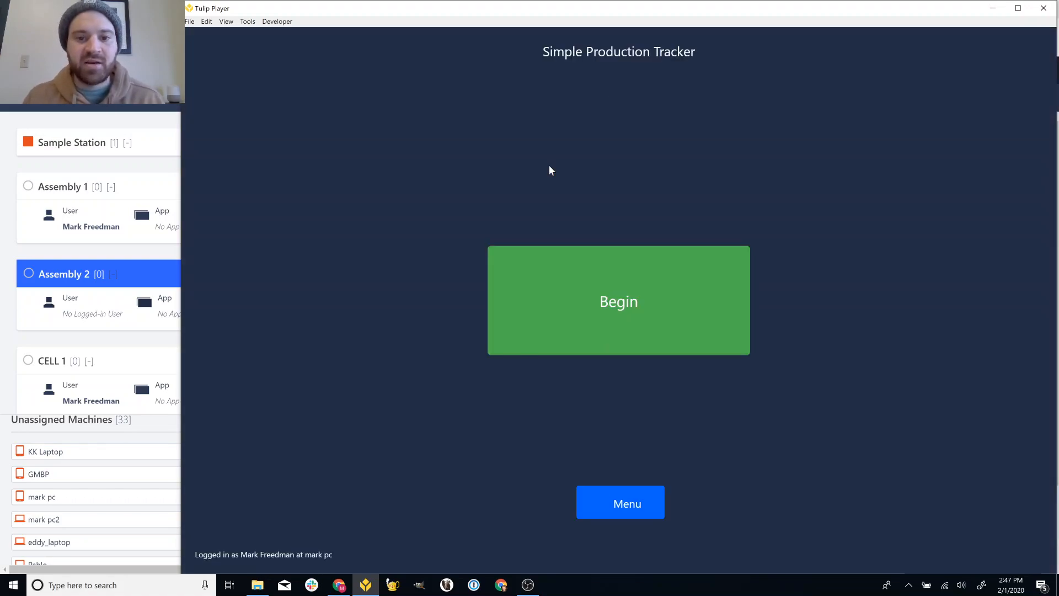
left_click(630, 283)
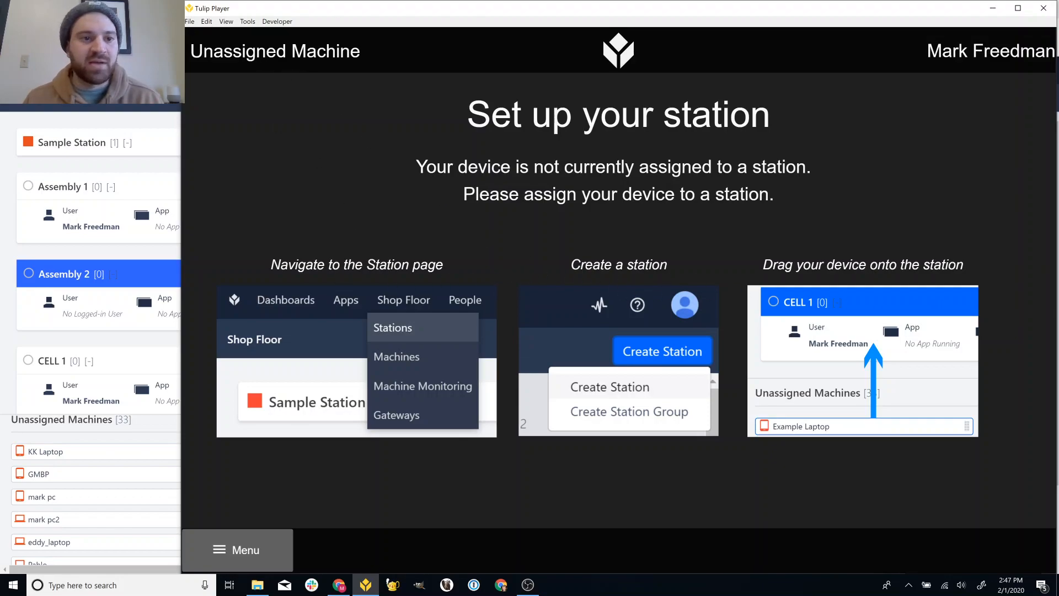
- Move this computer's card from Unassigned Machines onto the Assembly 2 station
key("alt+Tab")
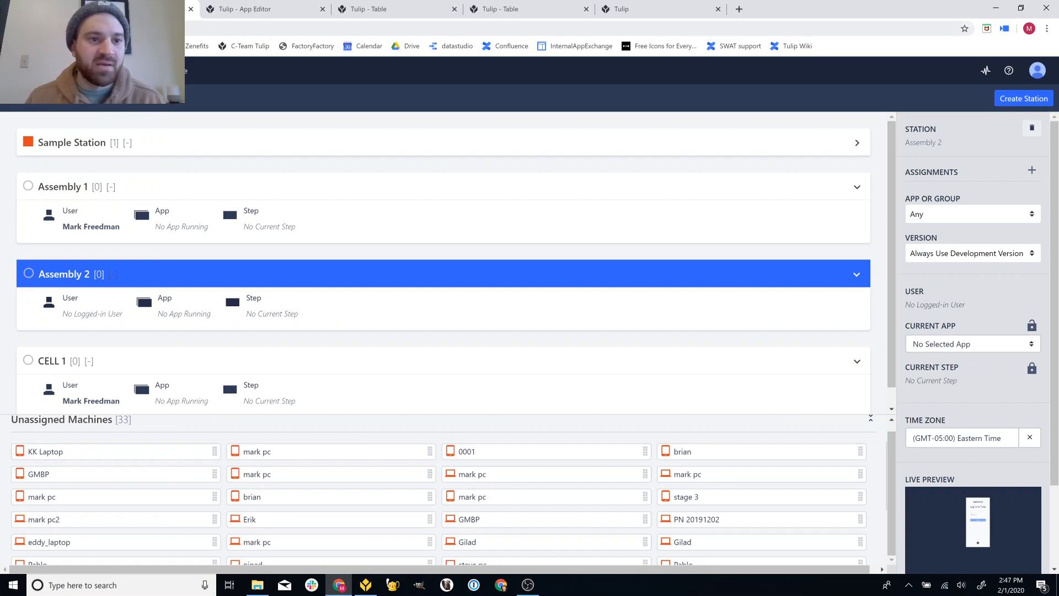
mouse_move(130, 71)
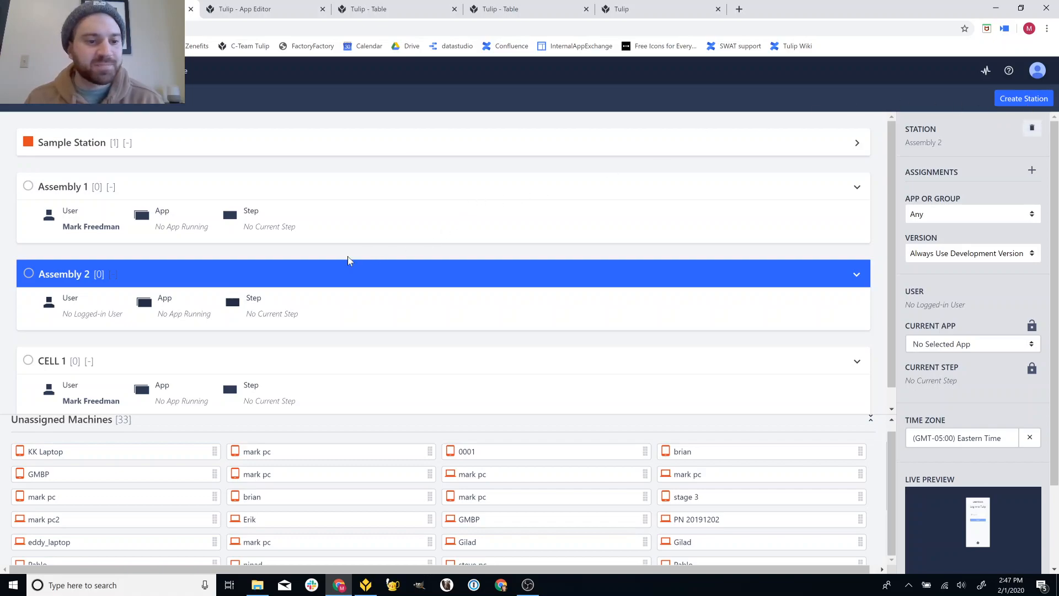
scroll(93, 529, "down", 3)
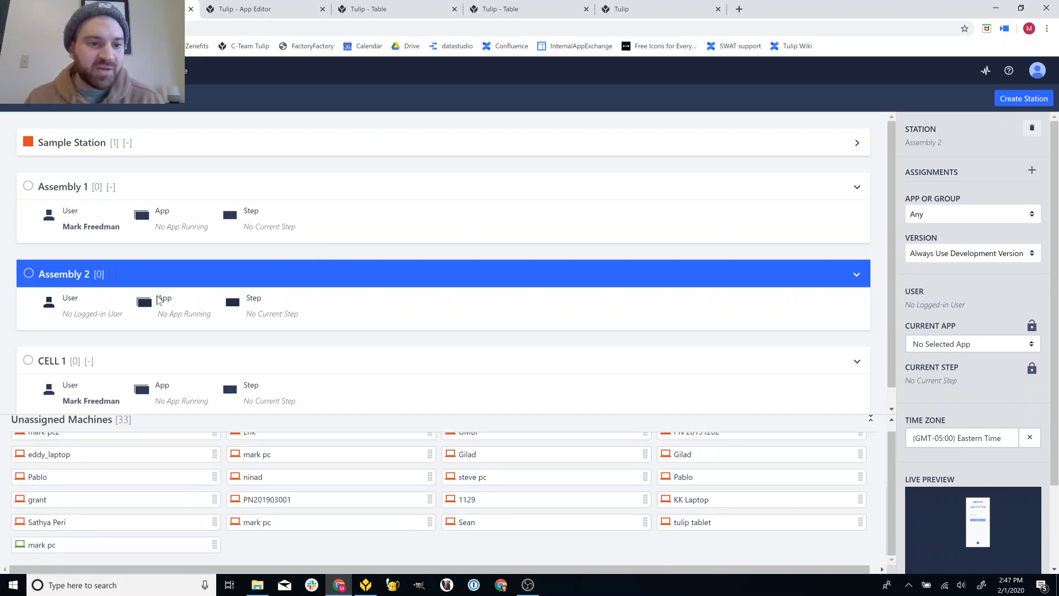
left_click_drag(152, 551, 300, 315)
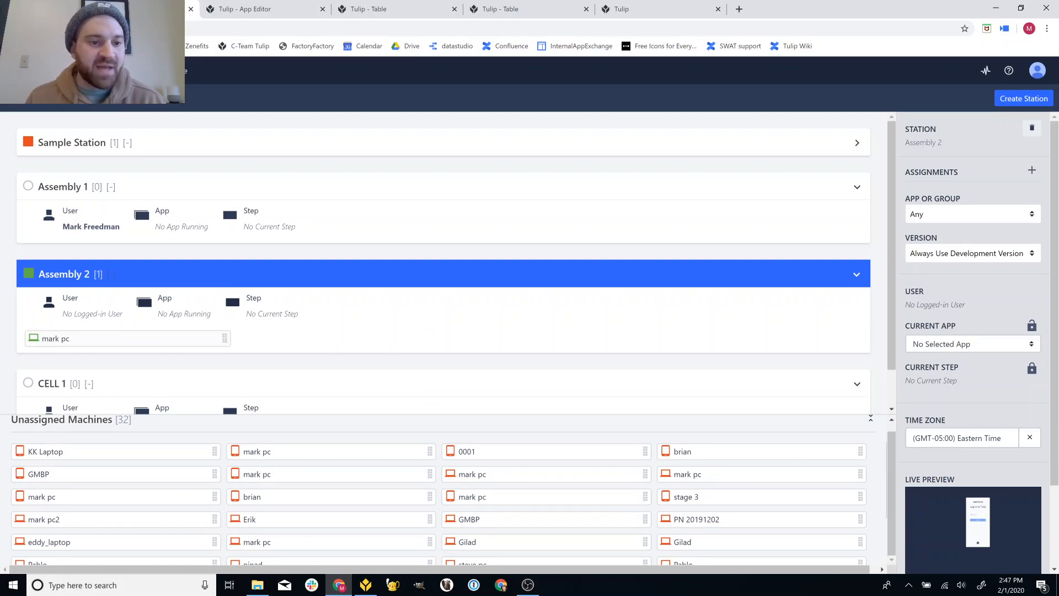
left_click(372, 585)
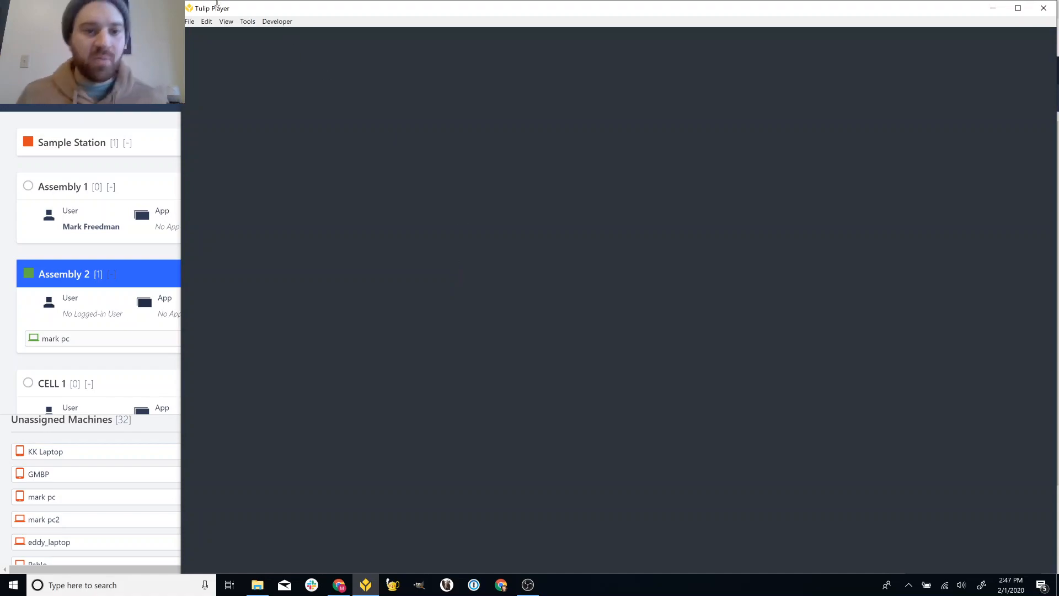
- Reload the player content, log back in with the badge ID, and begin the Simple Production Tracker again
left_click(228, 23)
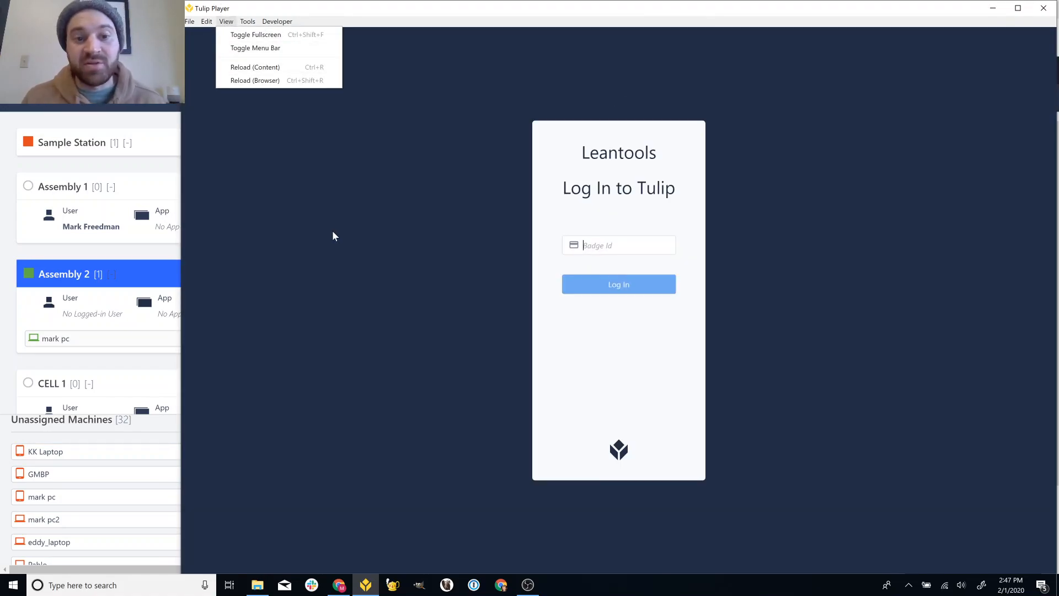
left_click(332, 231)
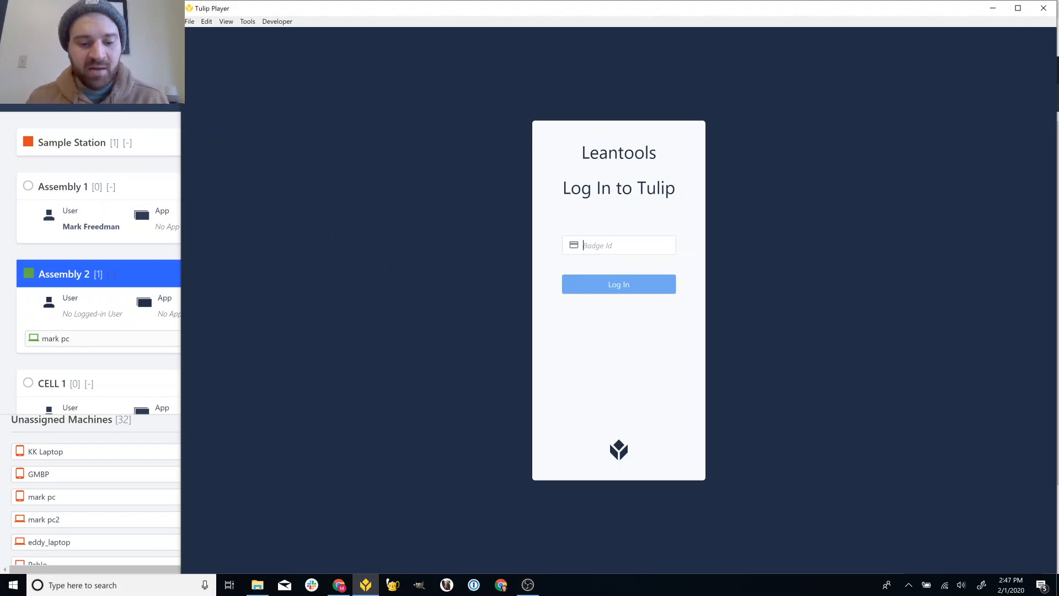
left_click(629, 286)
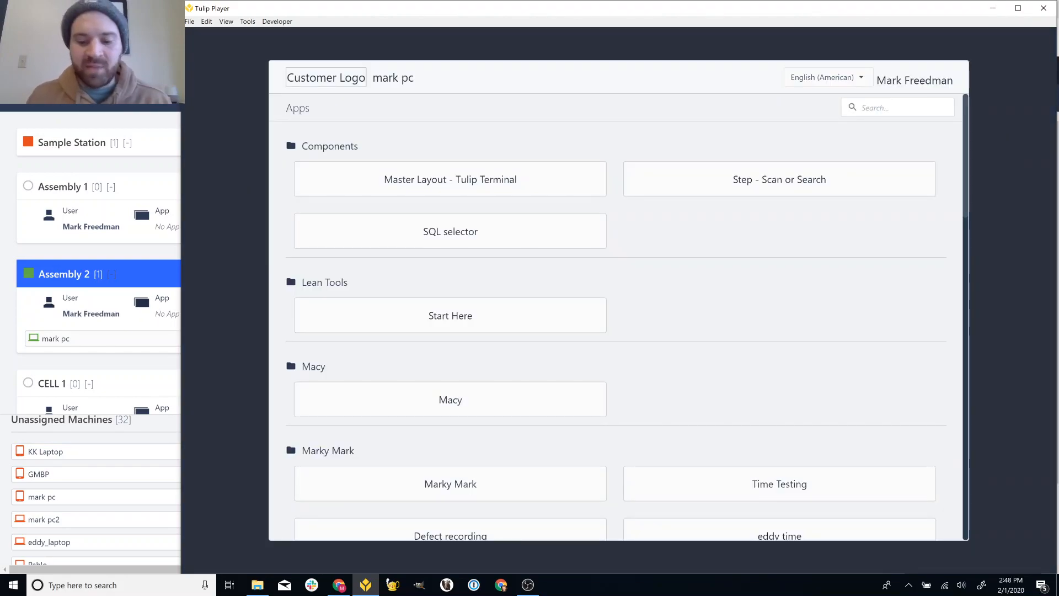
type("pro")
left_click(557, 176)
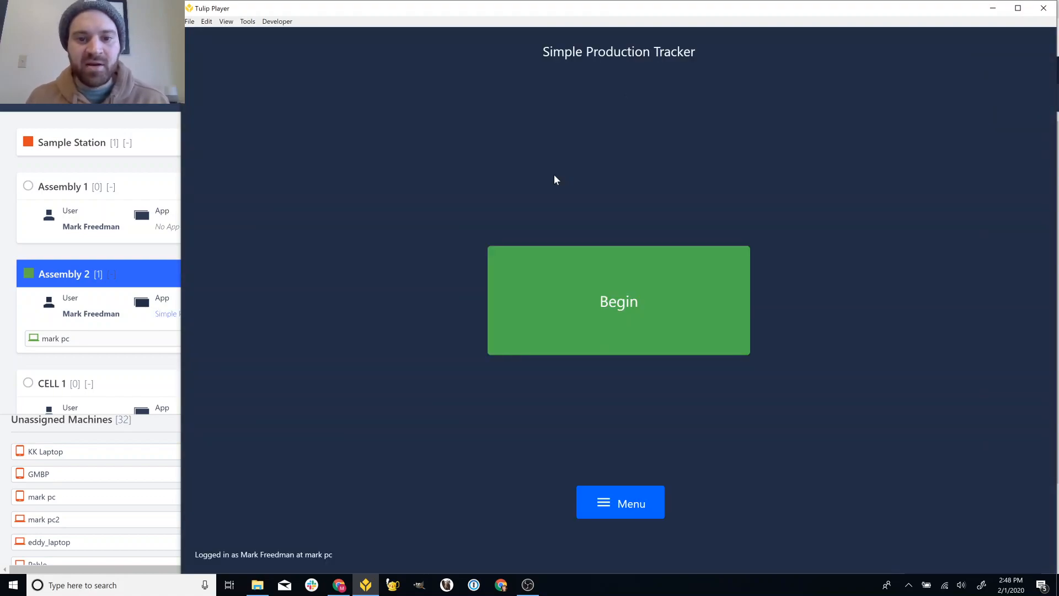
left_click(672, 294)
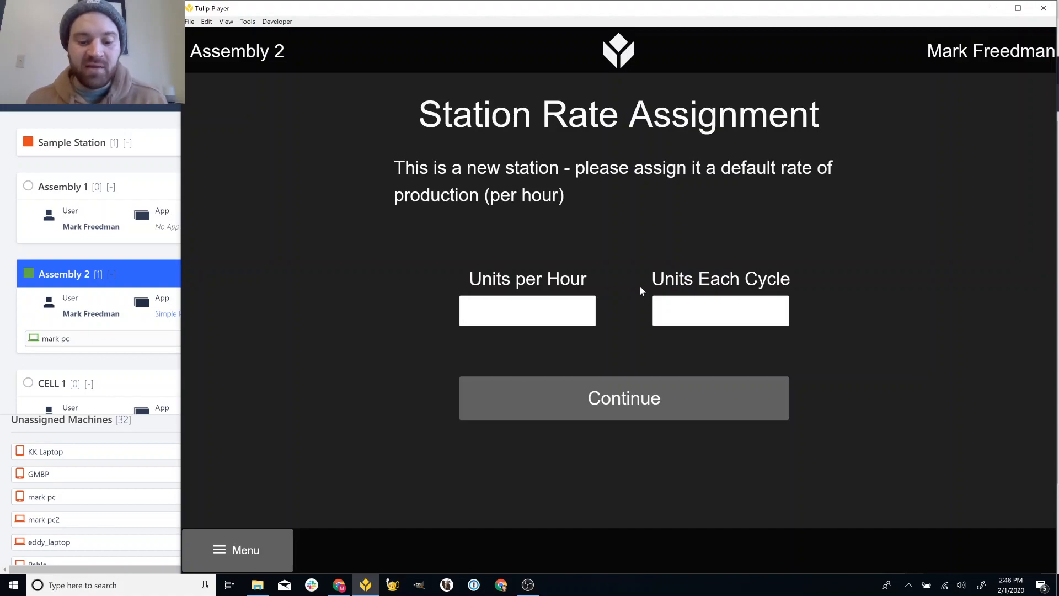
- Enter 60 units per hour and 1 unit each cycle for Assembly 2 and continue
type("60")
key("Tab")
type("1")
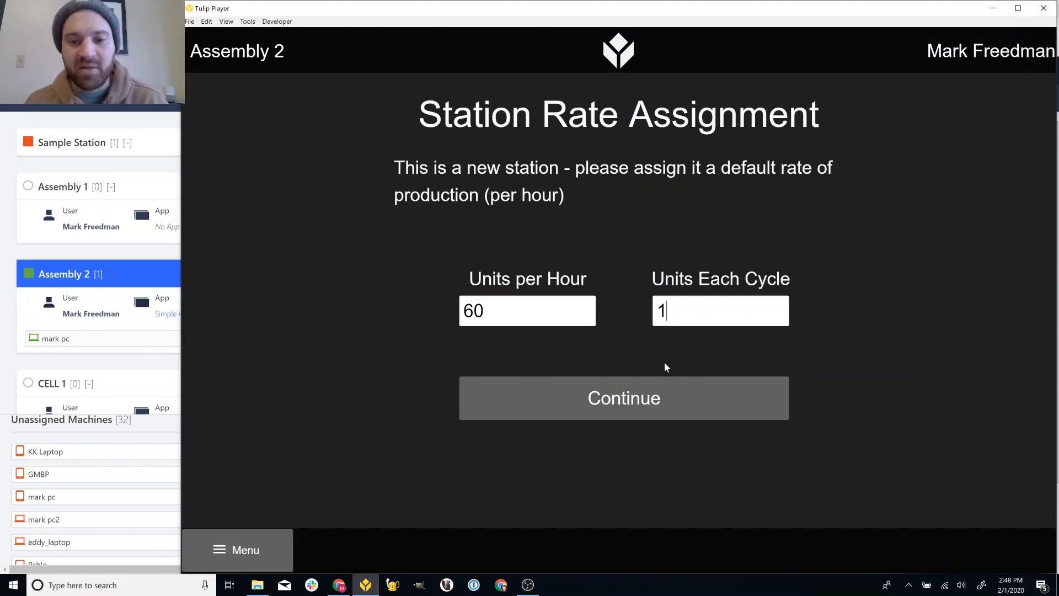
left_click(664, 392)
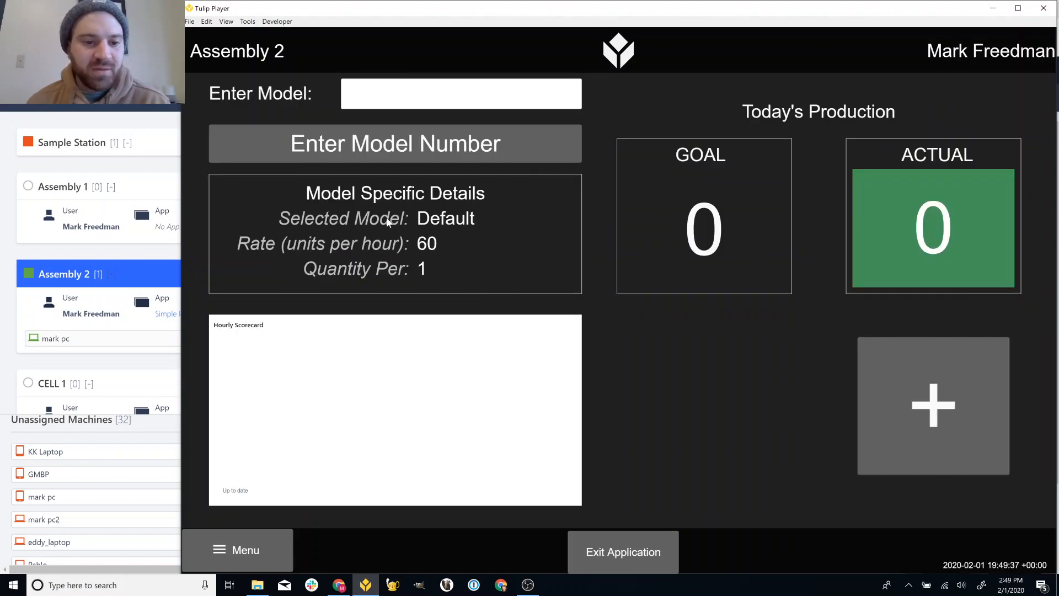
- Review the Station Configuration step, then check the station table for the new Assembly 2 record
left_click(154, 169)
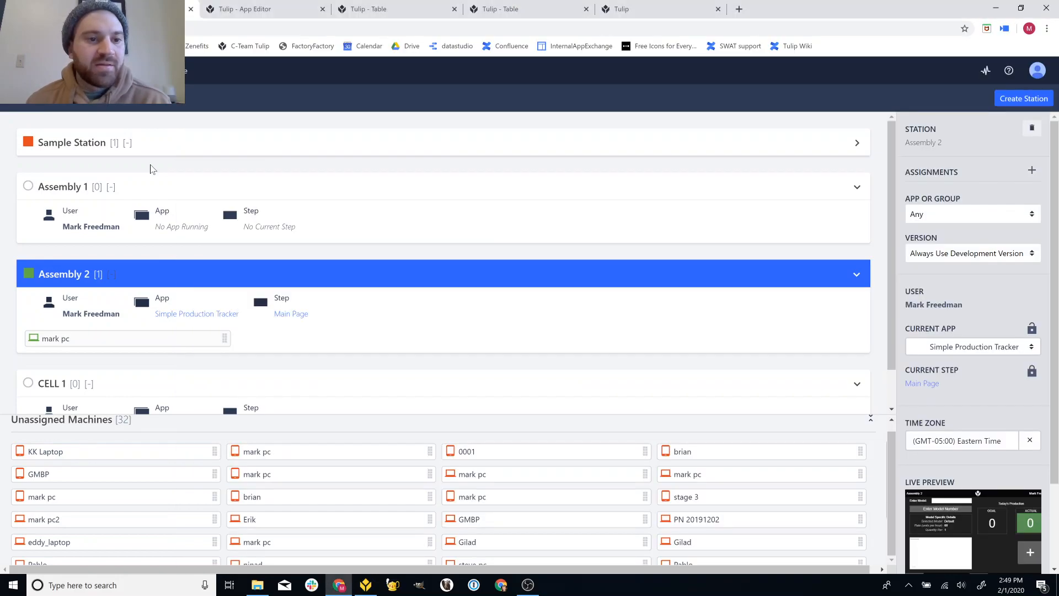
left_click(255, 7)
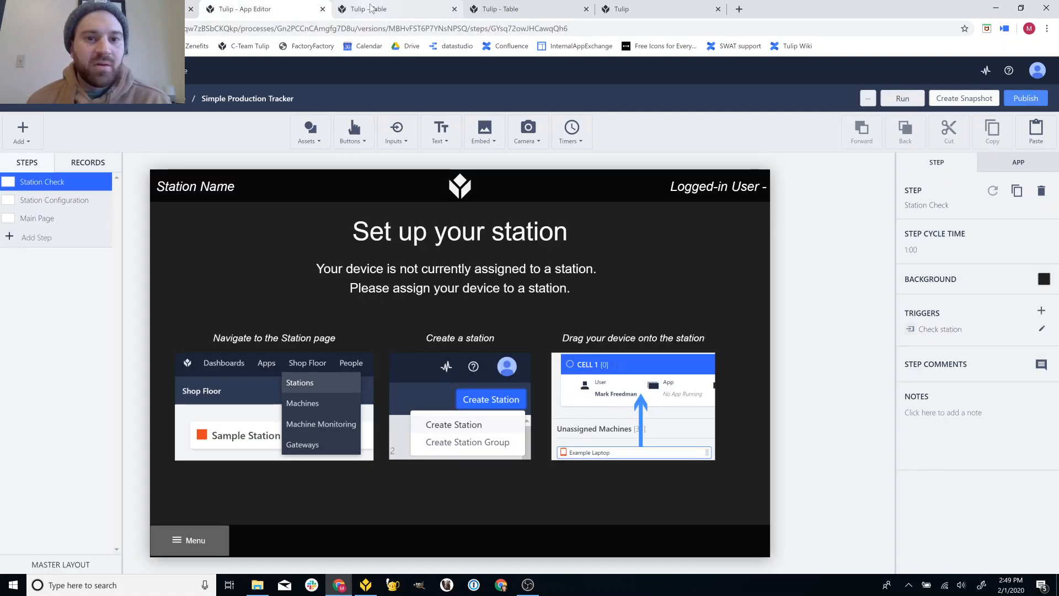
left_click(80, 201)
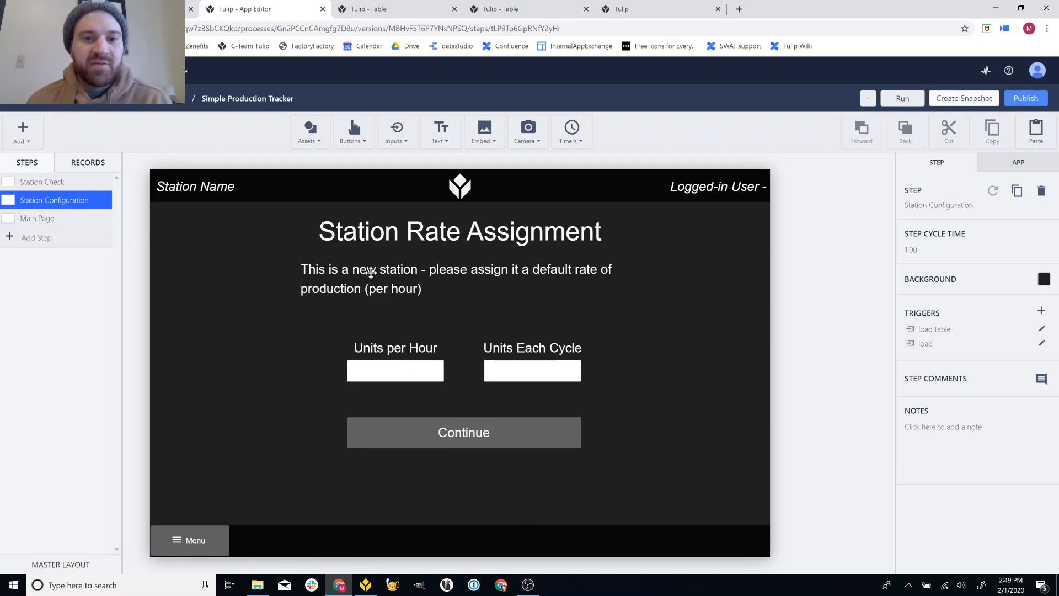
left_click(380, 16)
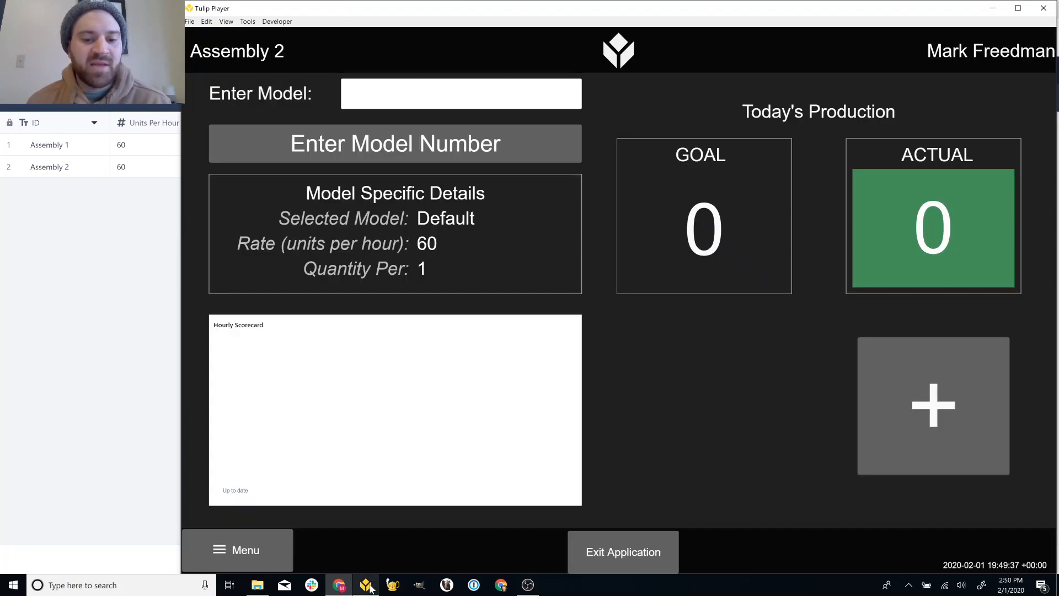
- Compare the Player values with the table, then go to the editor's Station Check step
left_click(366, 584)
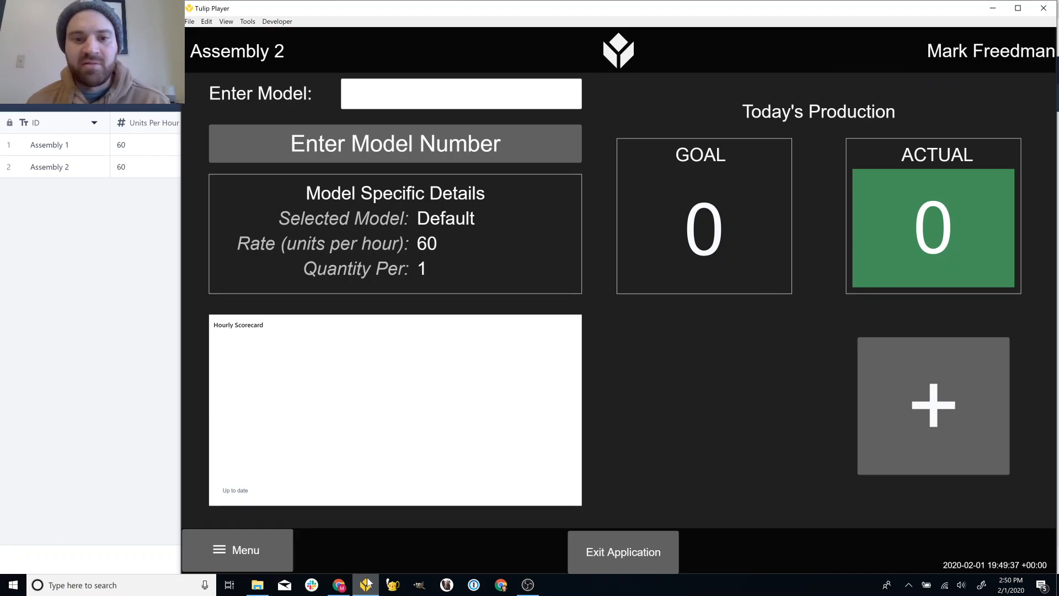
left_click(117, 250)
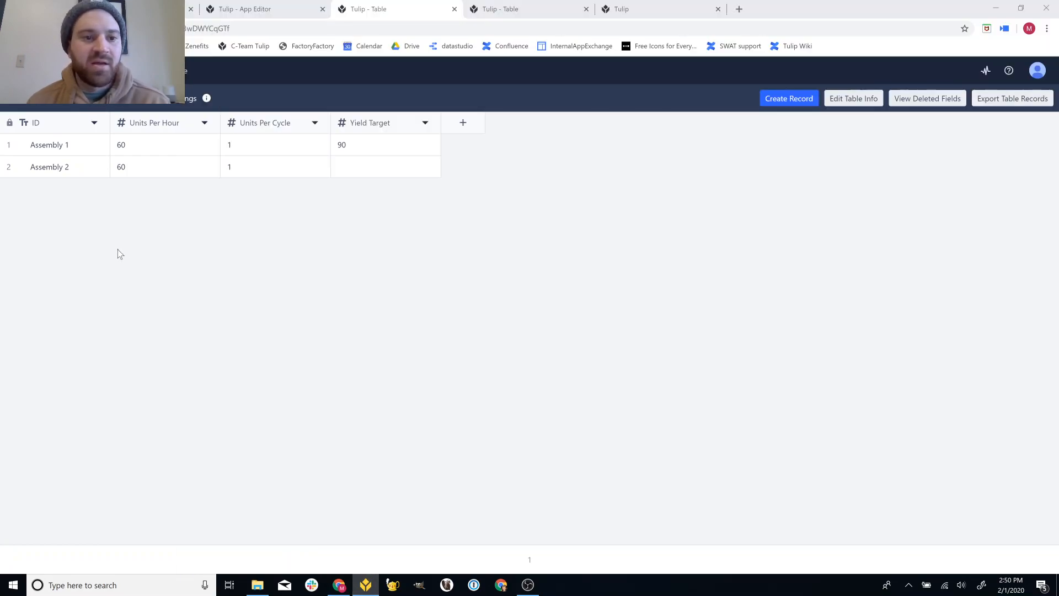
left_click(248, 7)
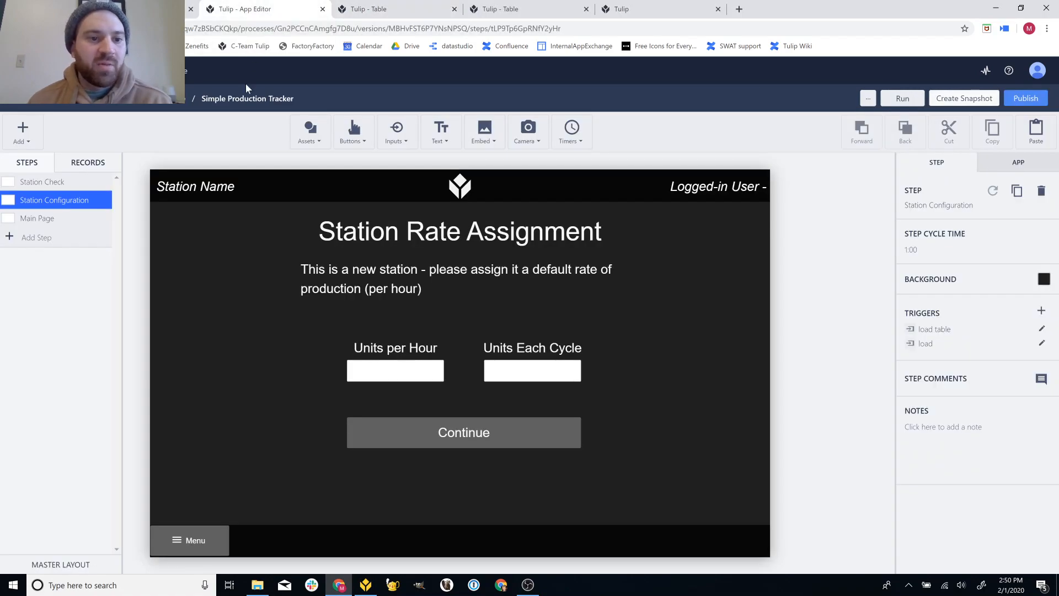
left_click(89, 184)
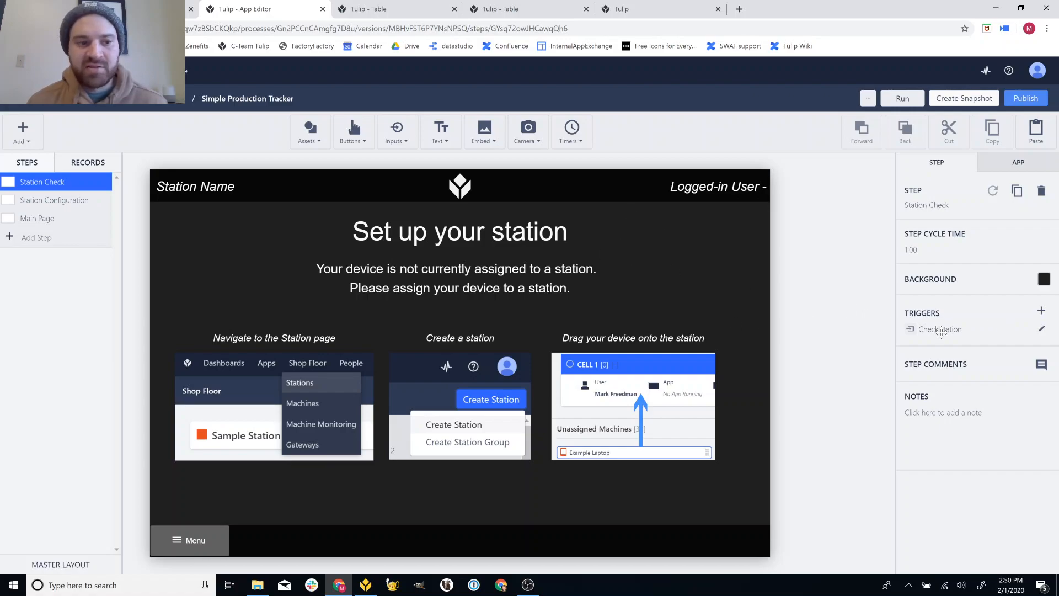
- Edit and save the Station Check step's 'Check station' trigger
left_click(1041, 329)
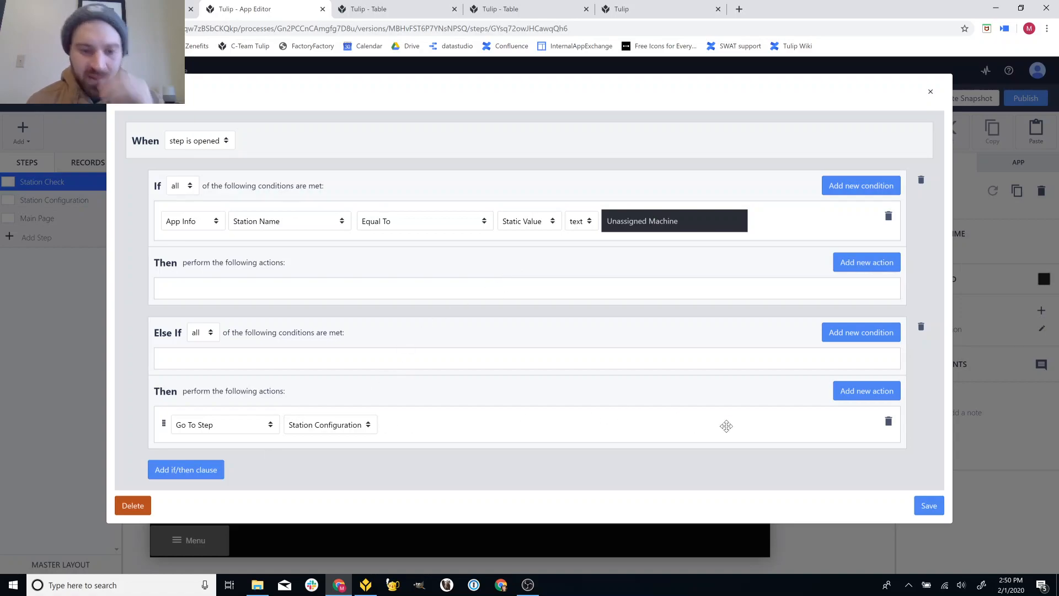
left_click(929, 505)
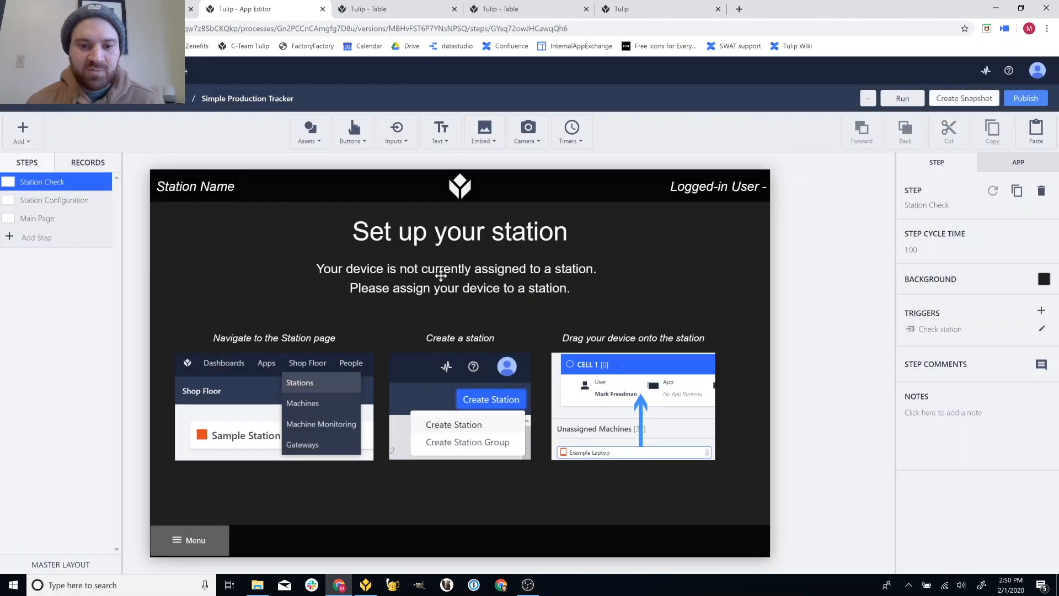
left_click(366, 583)
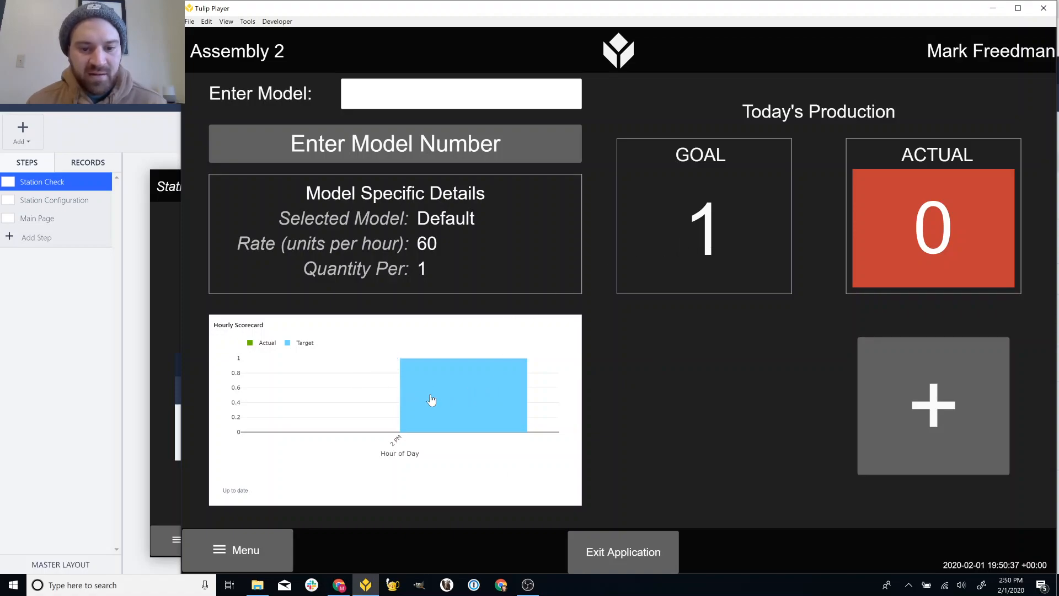
- Record two completed units at Assembly 2 so Actual reaches the goal of 2
mouse_move(437, 387)
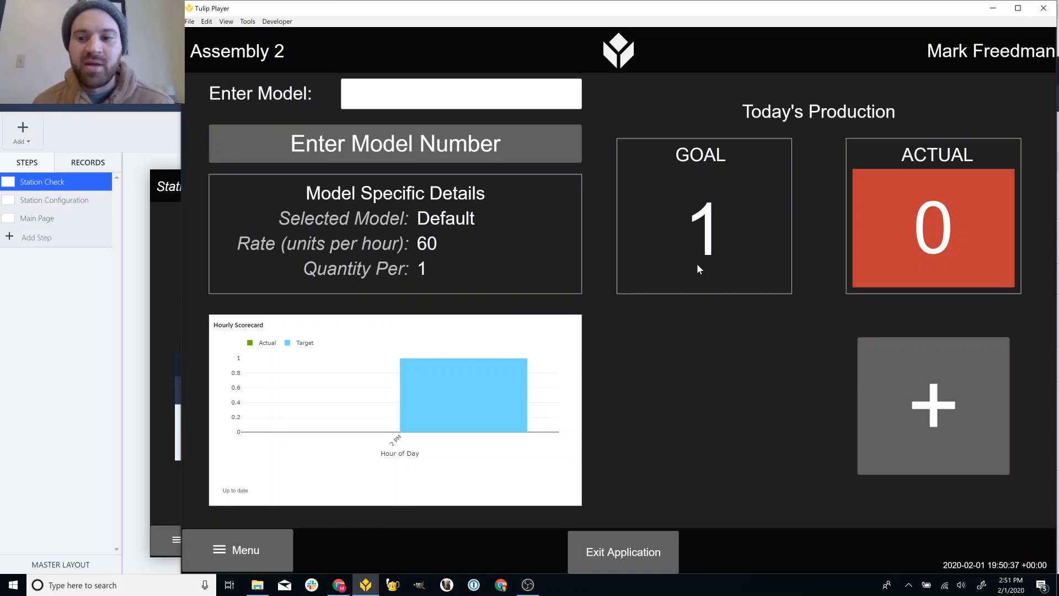
left_click(901, 399)
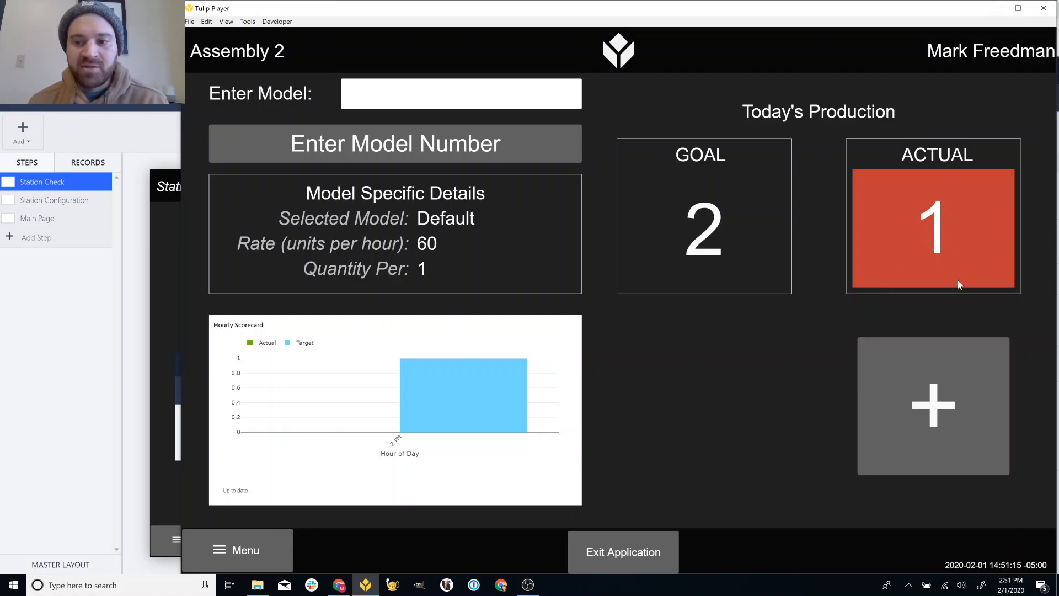
left_click(909, 365)
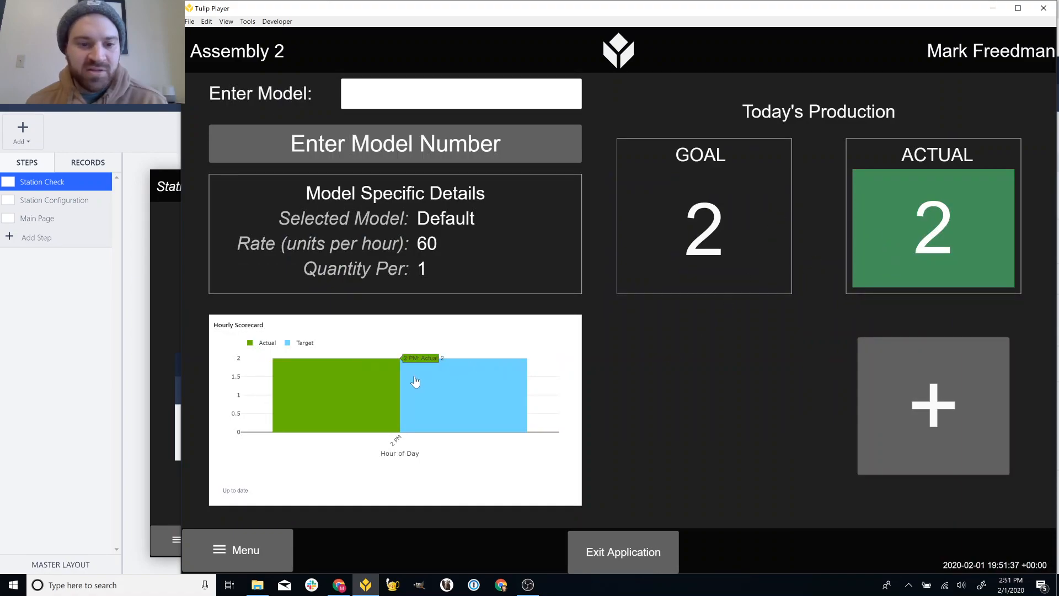
mouse_move(470, 391)
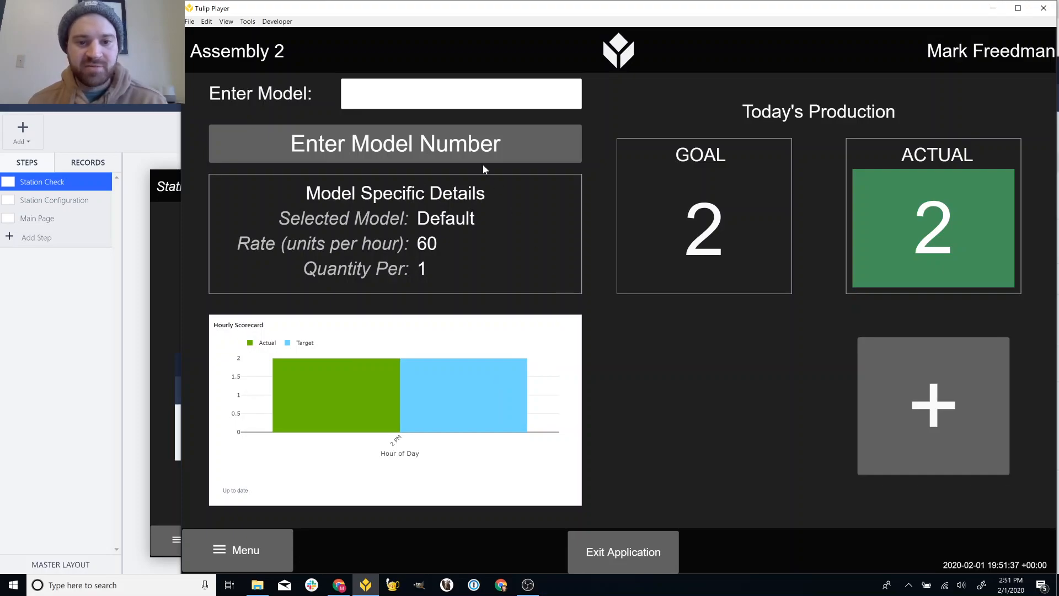
- Look through the Station Configuration step in the App Editor, then the Main Page step
left_click(137, 233)
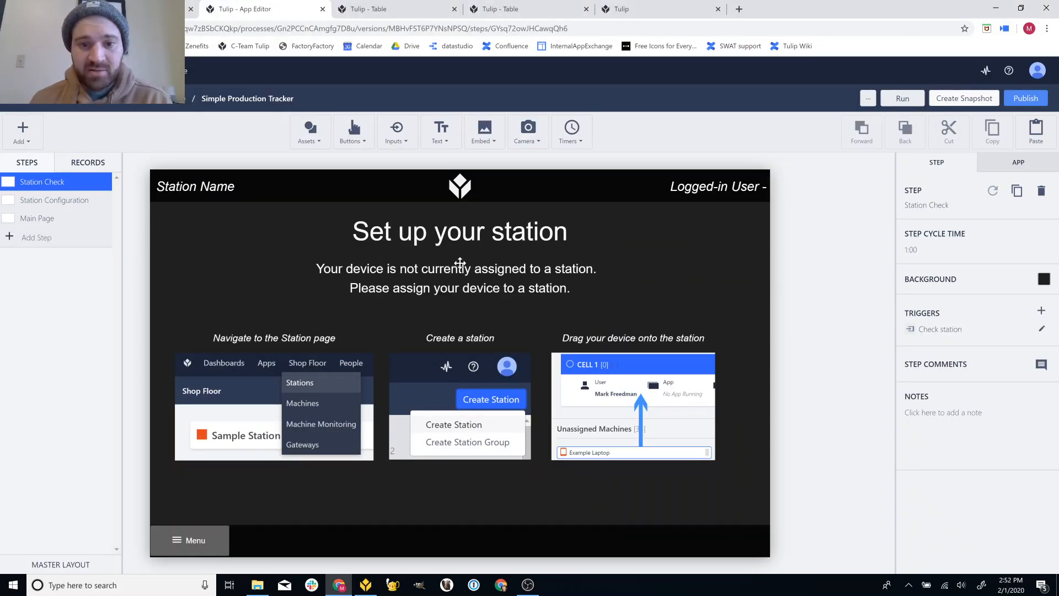
left_click(82, 204)
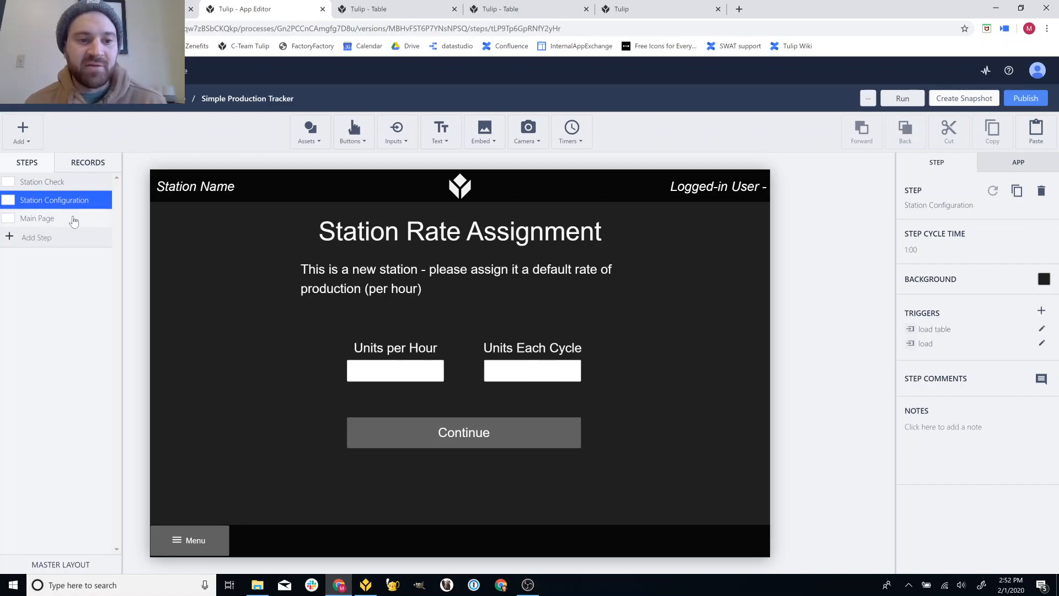
left_click(74, 219)
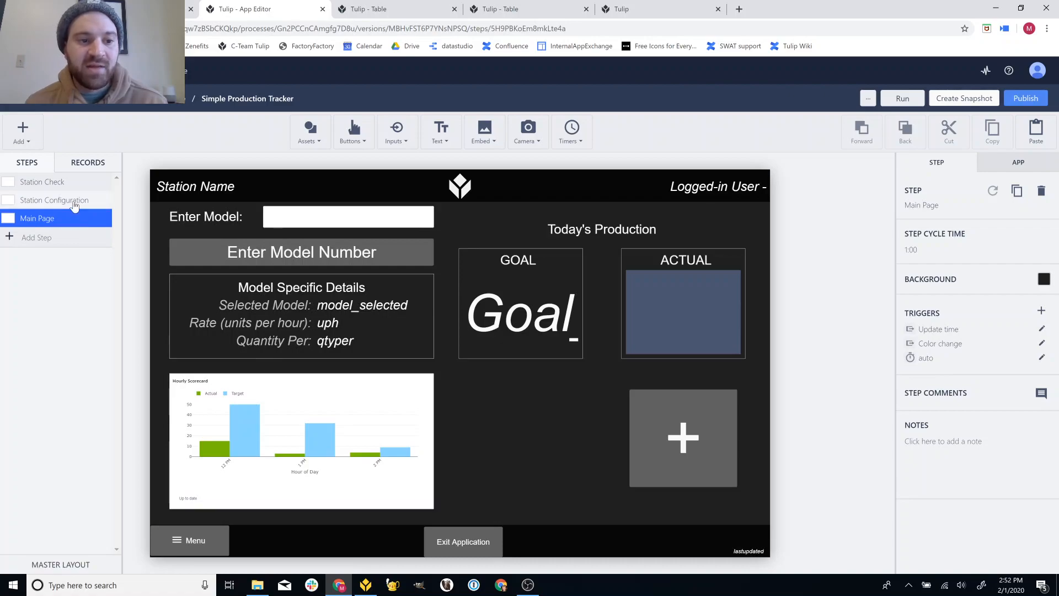
- Check the Station Configuration 'load table' trigger against the station settings table records, then save it
left_click(73, 201)
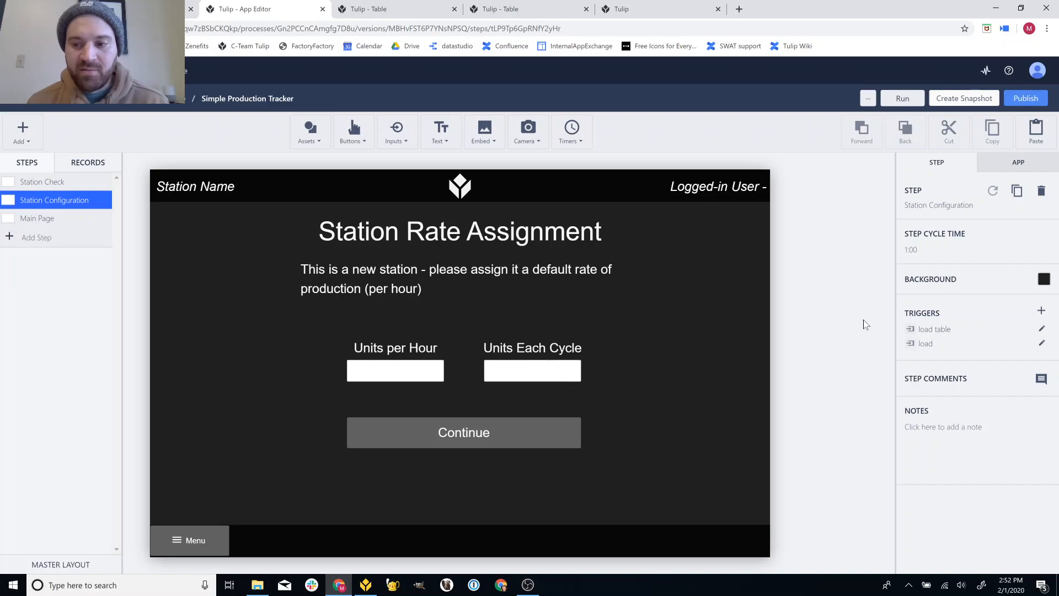
left_click(1041, 329)
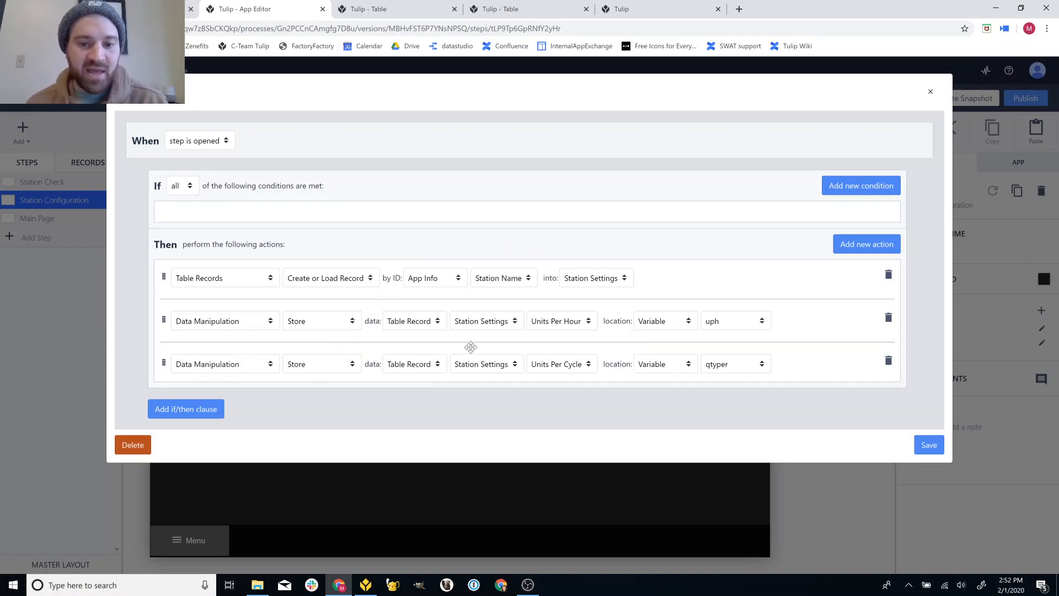
left_click(383, 15)
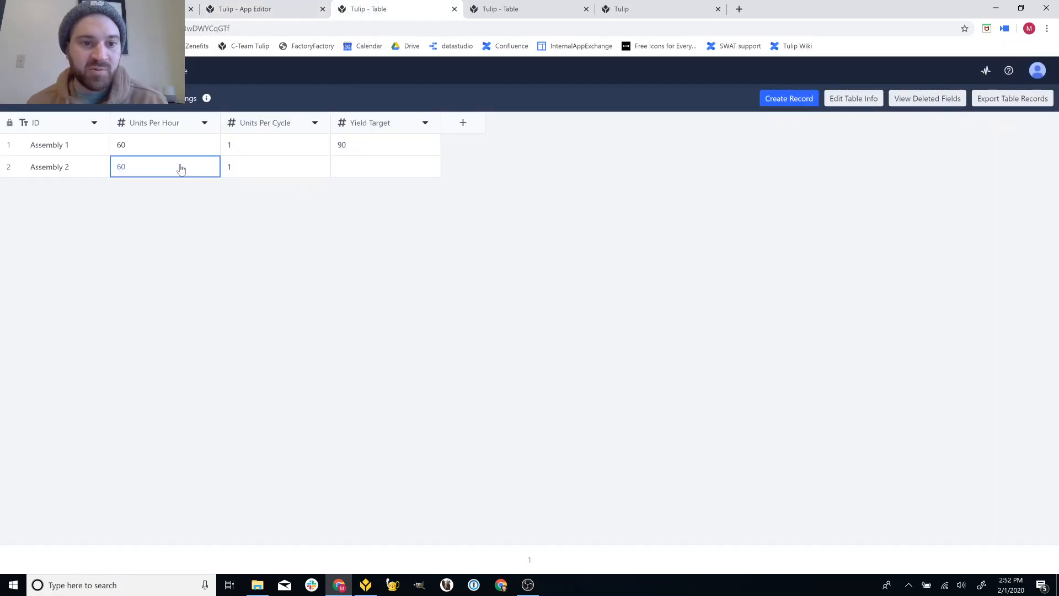
left_click(303, 12)
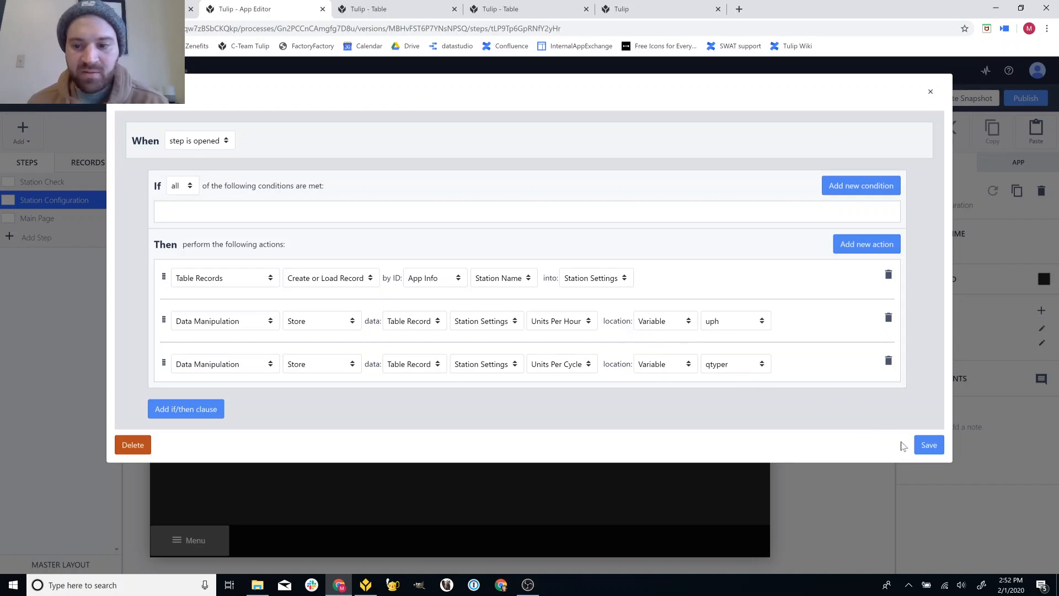
left_click(921, 446)
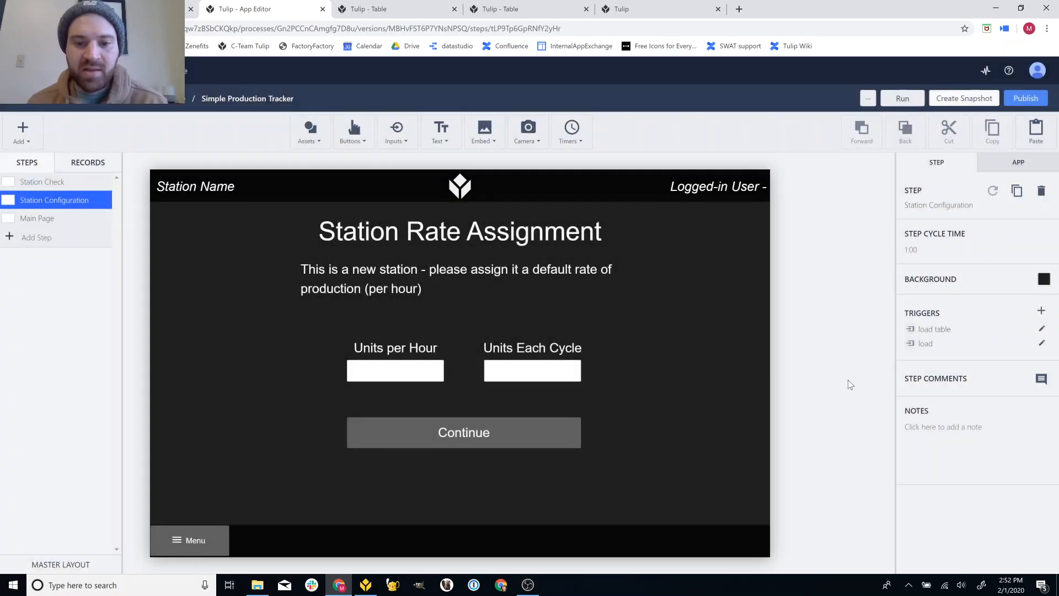
left_click(1041, 343)
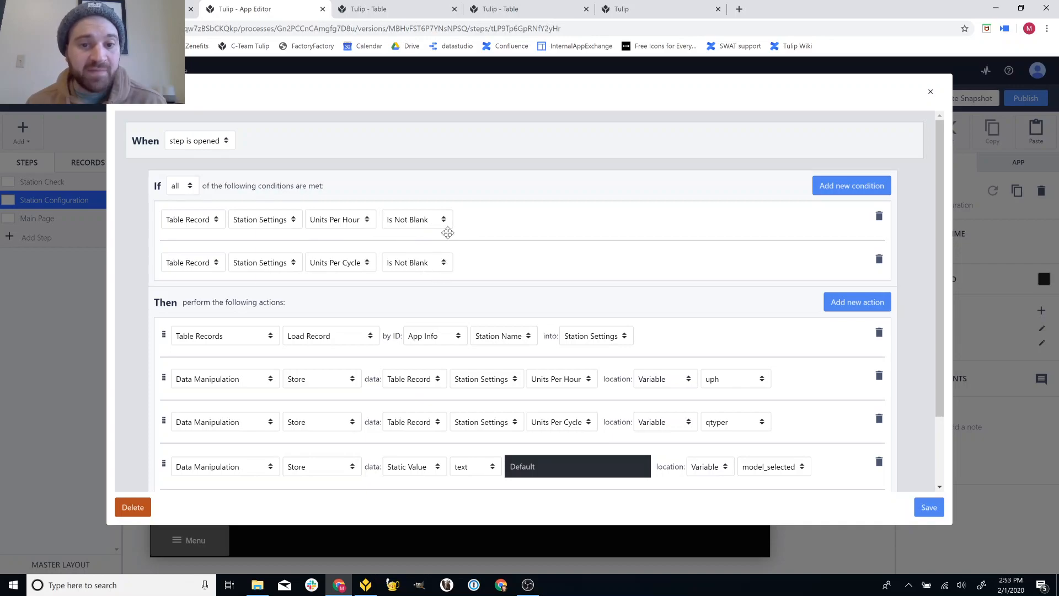
scroll(458, 229, "down", 3)
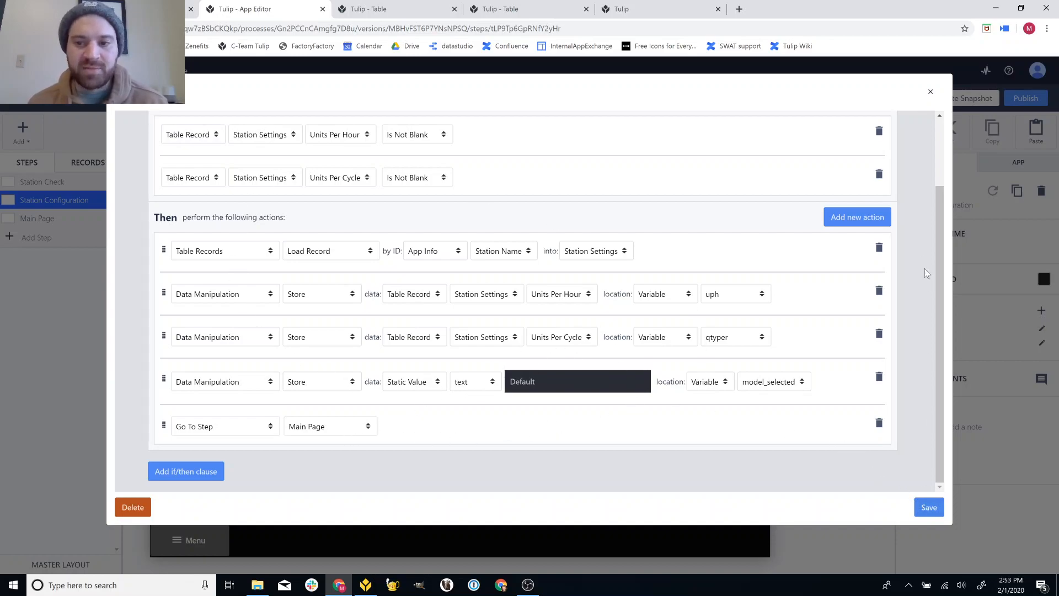
left_click(935, 99)
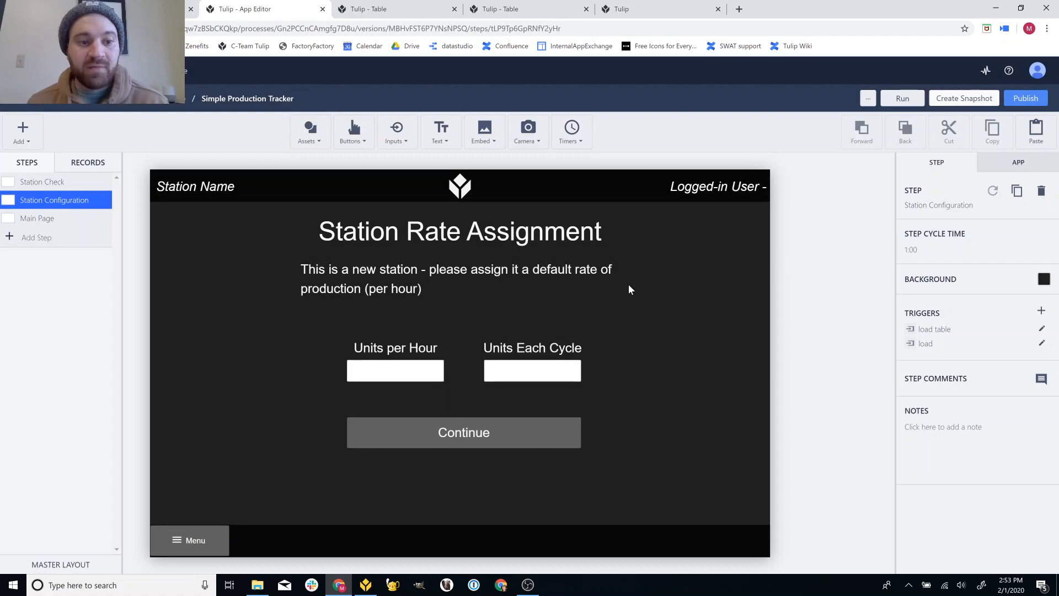
- Inspect the Units per Hour and Units Each Cycle rate inputs on the configuration step
left_click(396, 375)
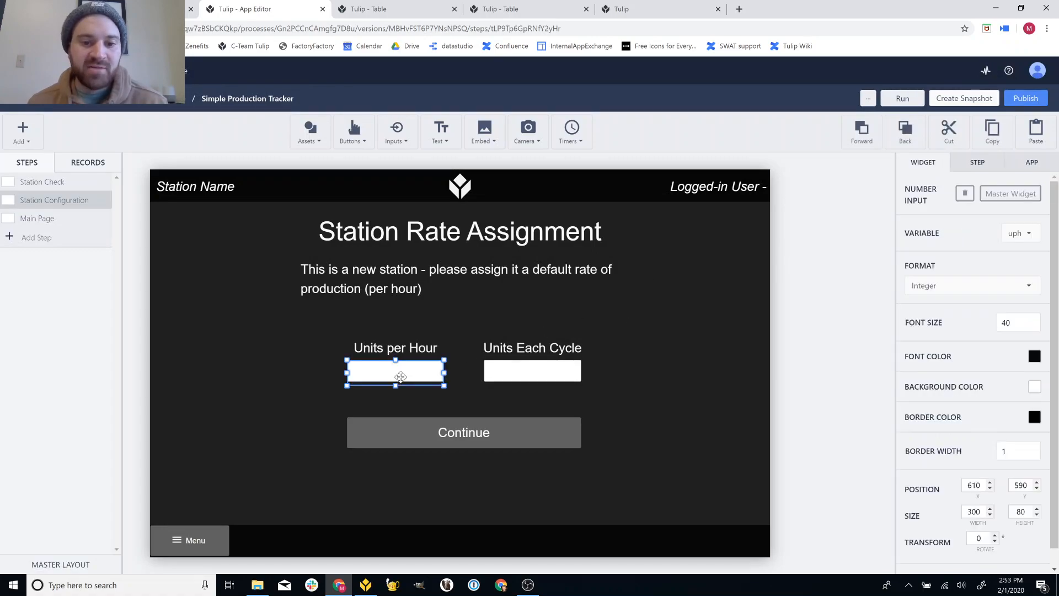
left_click(527, 366)
left_click(414, 368)
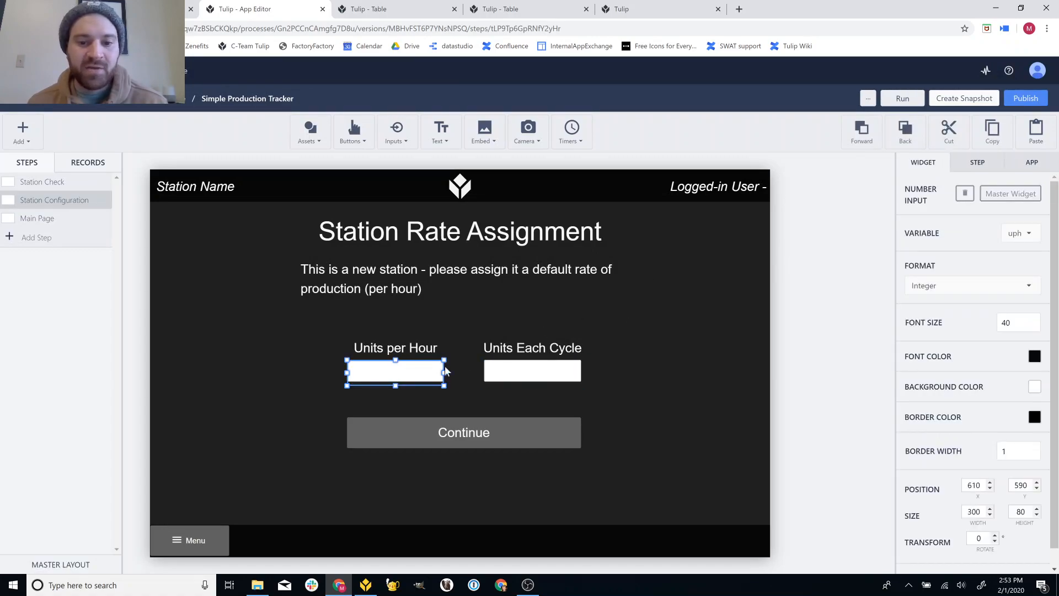
left_click(795, 406)
- Review the Continue button's Configure Station trigger, then go to the Main Page step
left_click(566, 431)
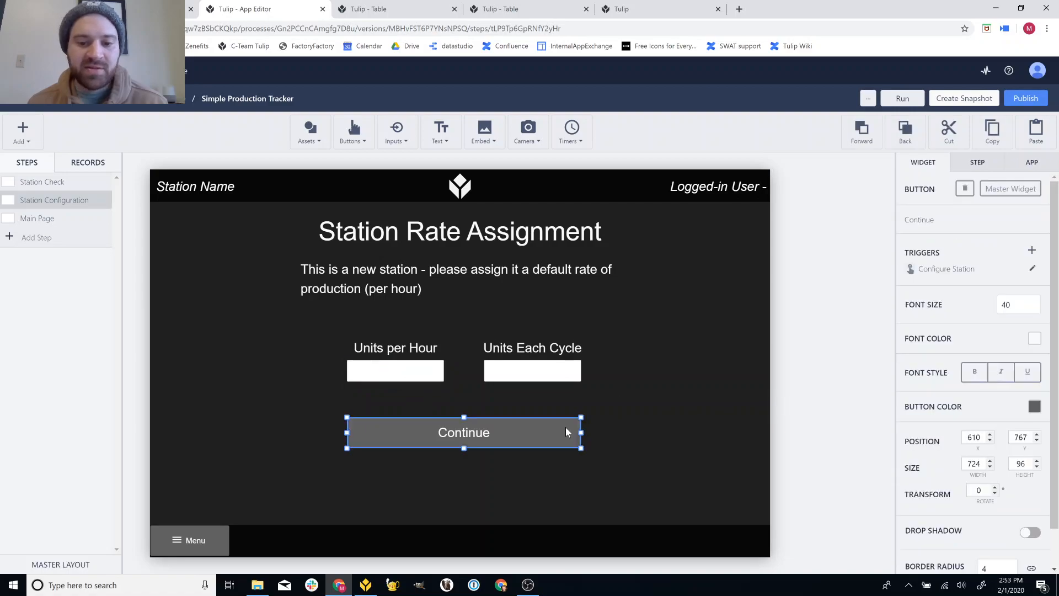
left_click(1031, 268)
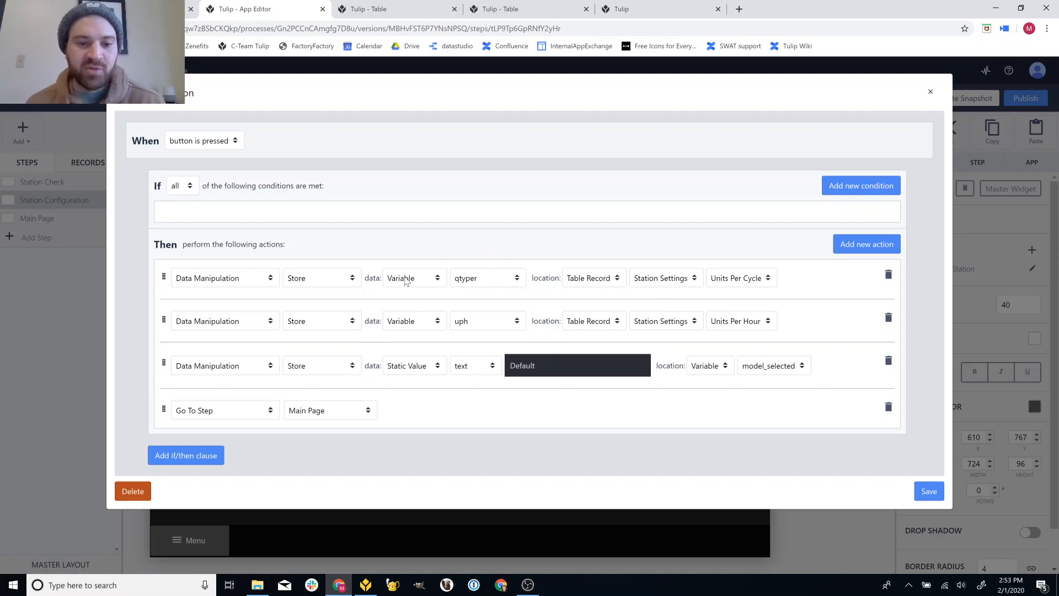
left_click(930, 91)
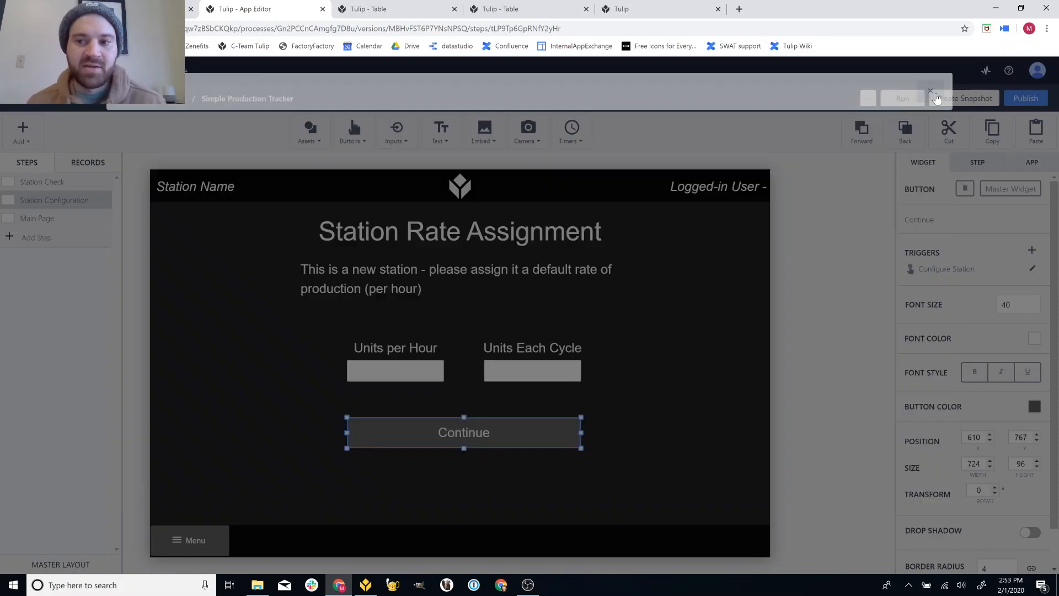
left_click(37, 217)
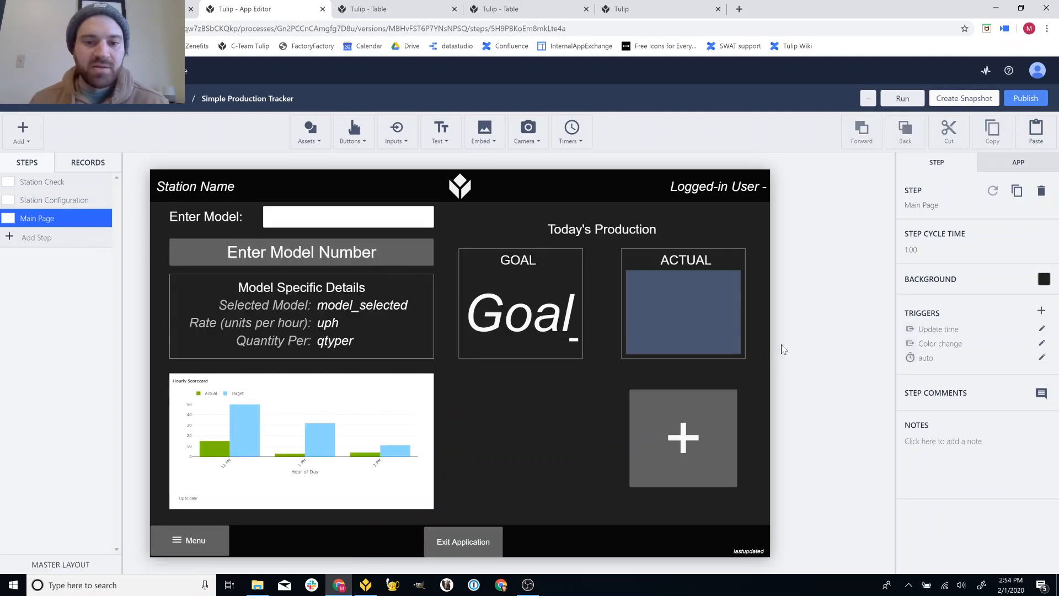
- In Tulip Player, log one more unit so Assembly 2's actual reaches 5, matching goal 5
left_click(365, 586)
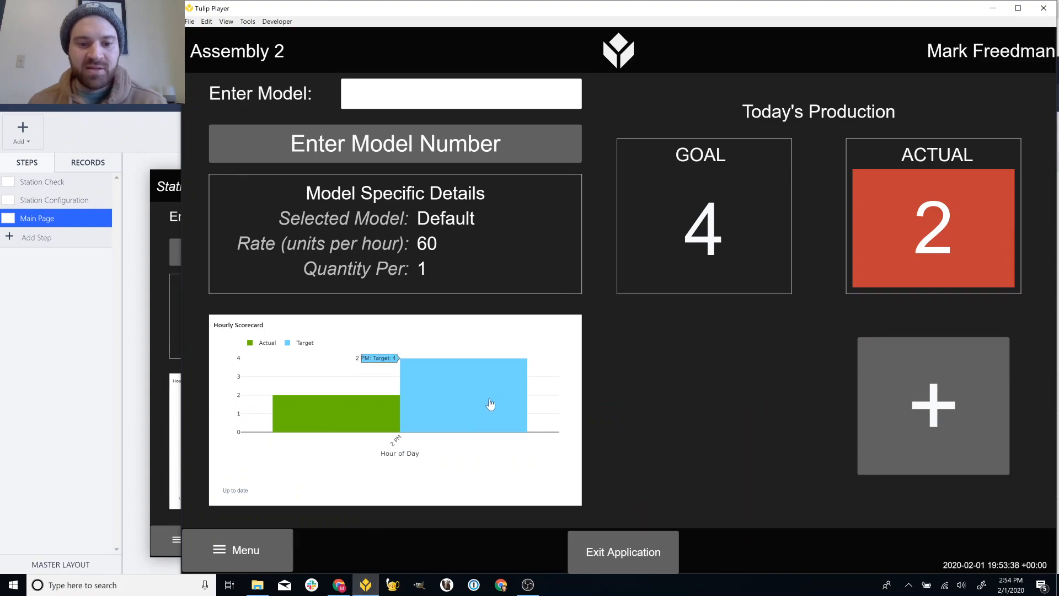
mouse_move(460, 379)
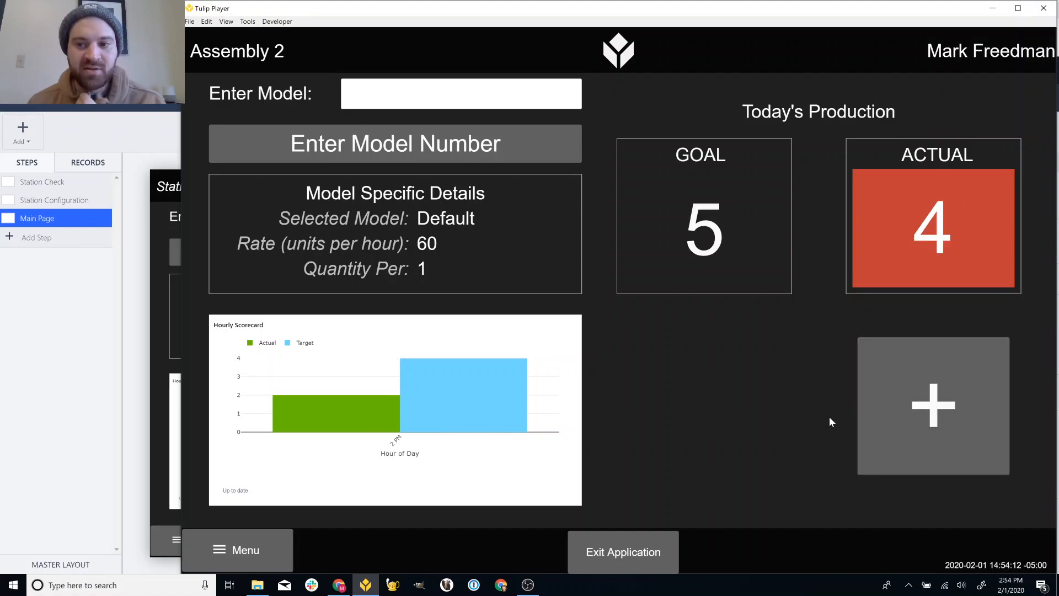
left_click(861, 420)
mouse_move(490, 406)
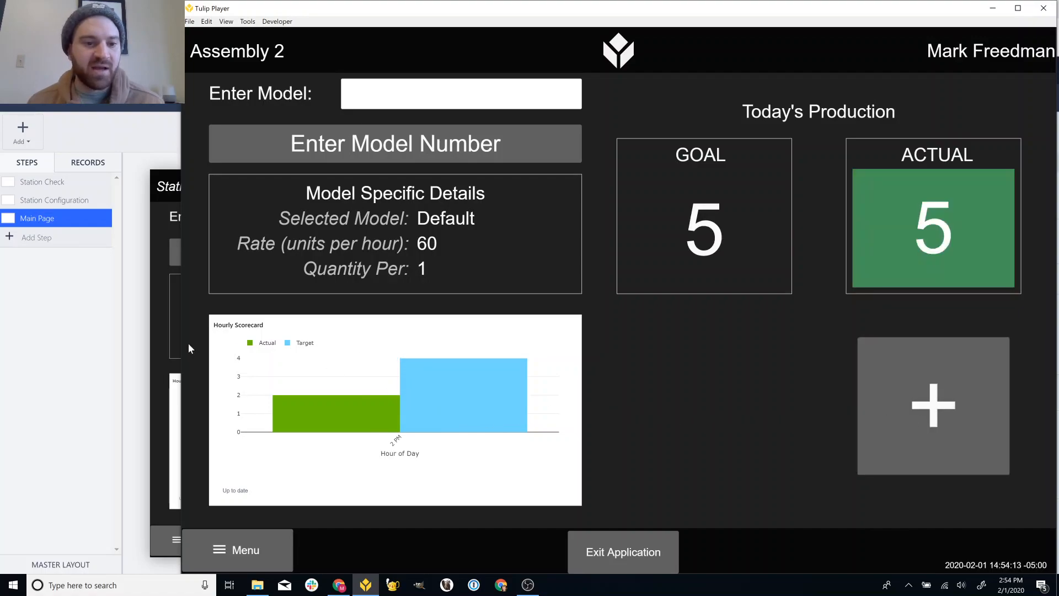
left_click(143, 343)
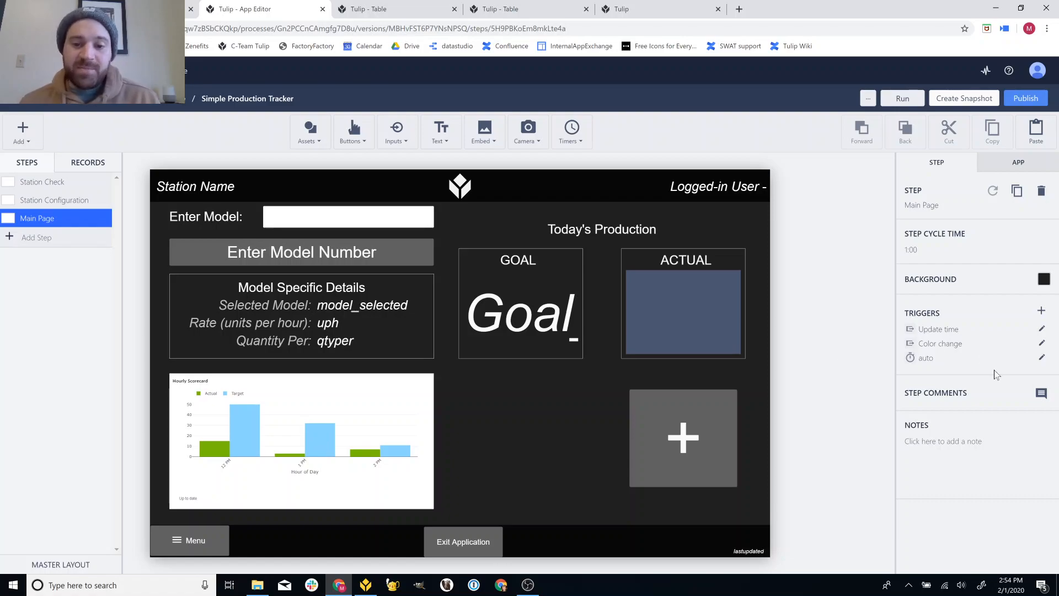
- Inspect the every-minute timer trigger that increments Goal_total by goal_instant, closing it unchanged
left_click(1042, 358)
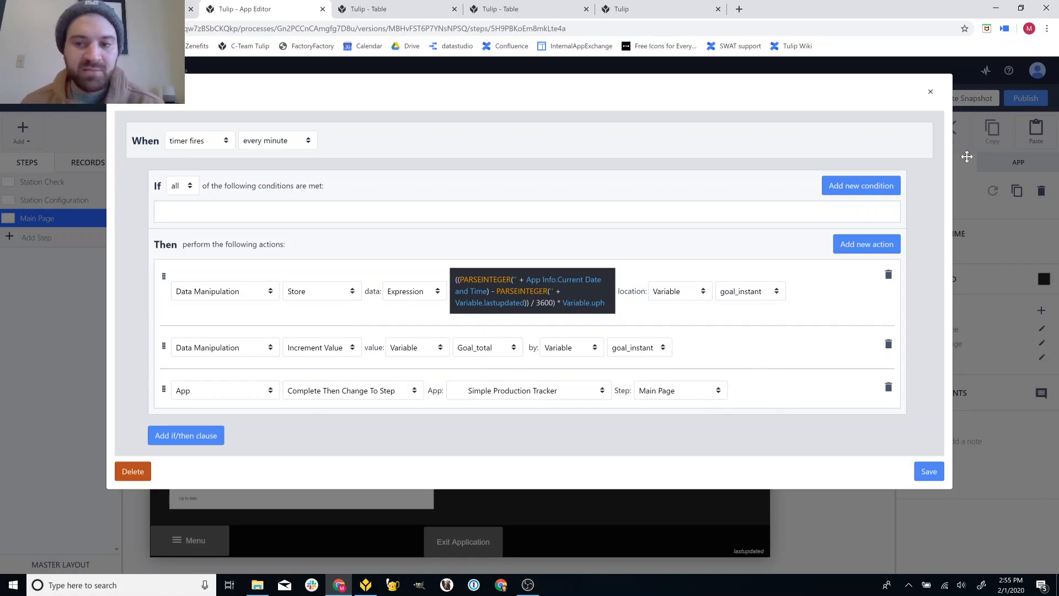
left_click(931, 92)
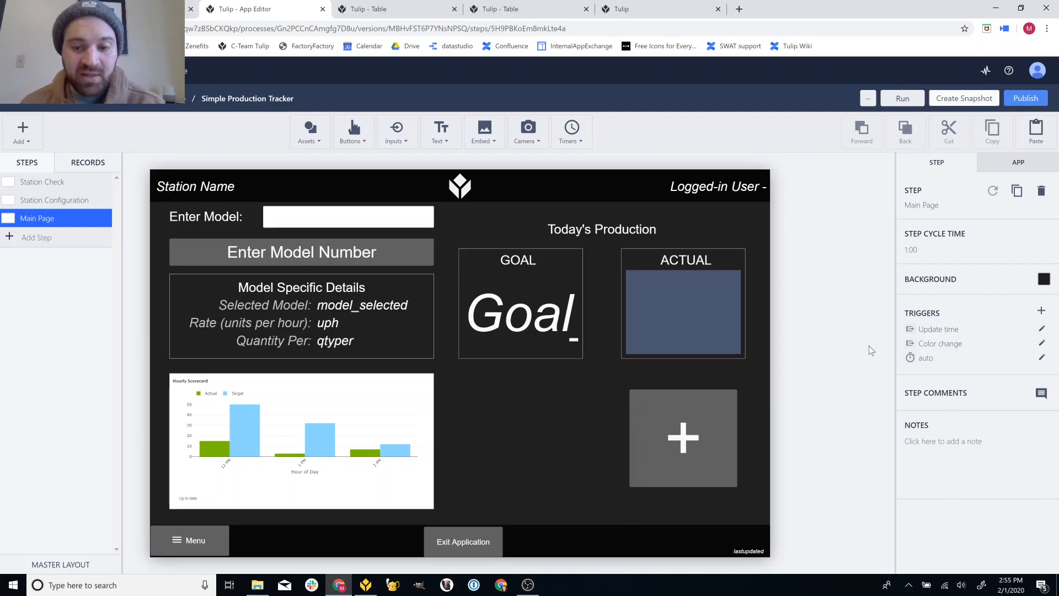
left_click(1042, 330)
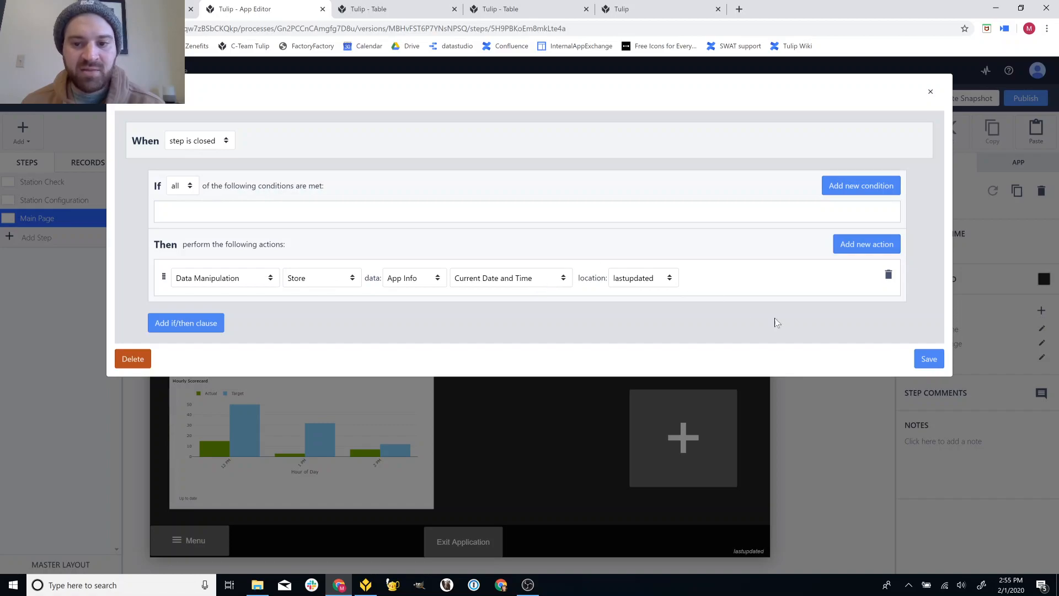
left_click(930, 364)
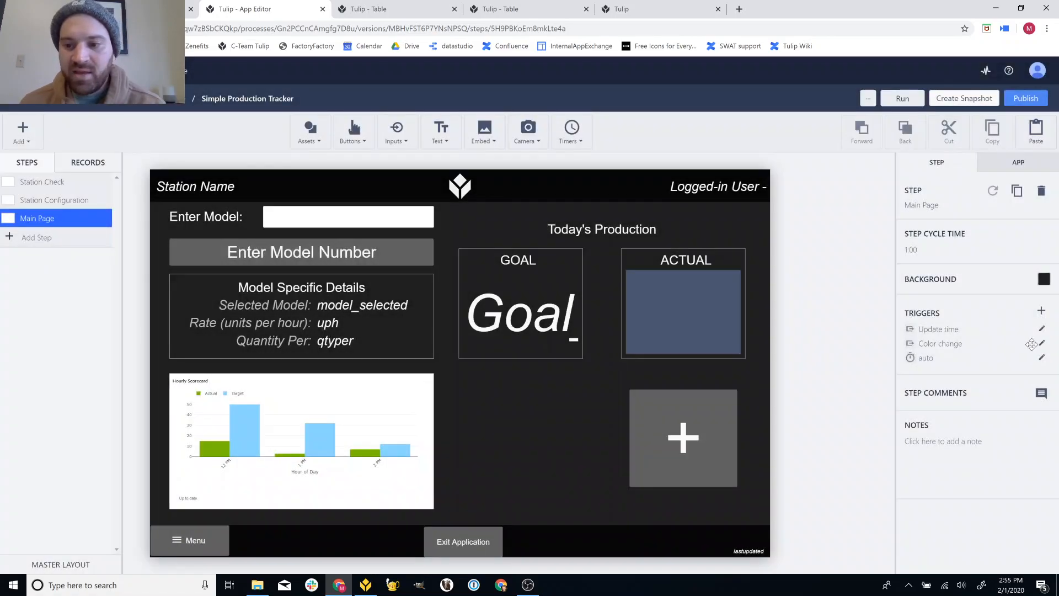
left_click(1041, 343)
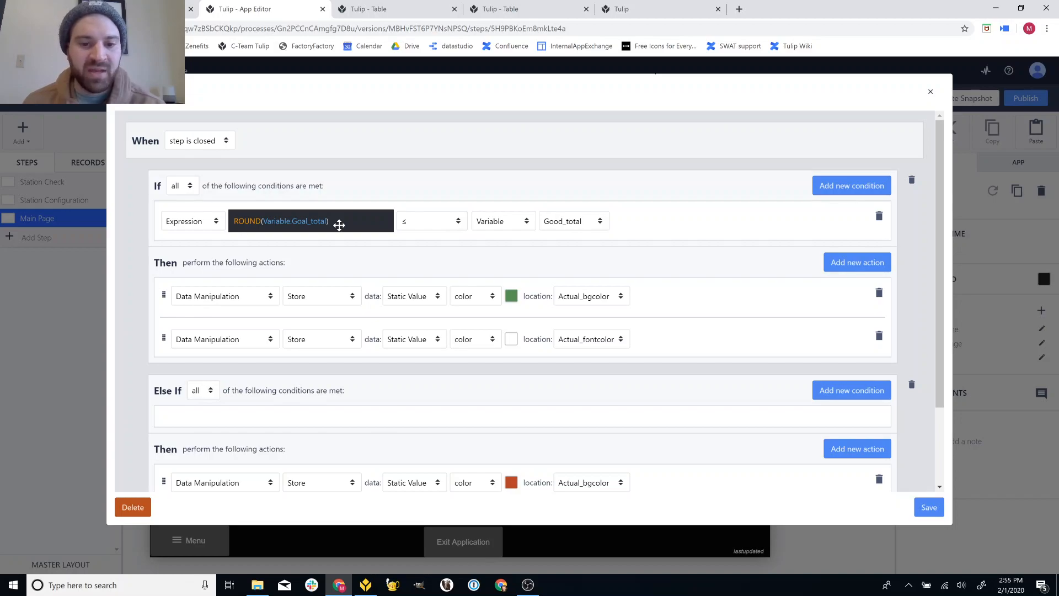
scroll(680, 361, "down", 1)
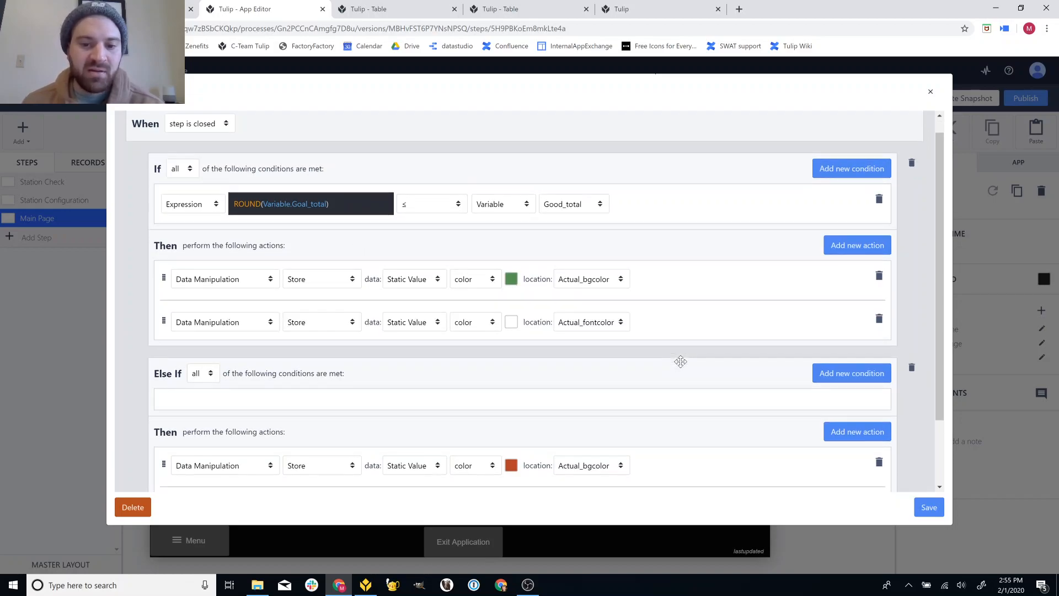
scroll(681, 362, "down", 3)
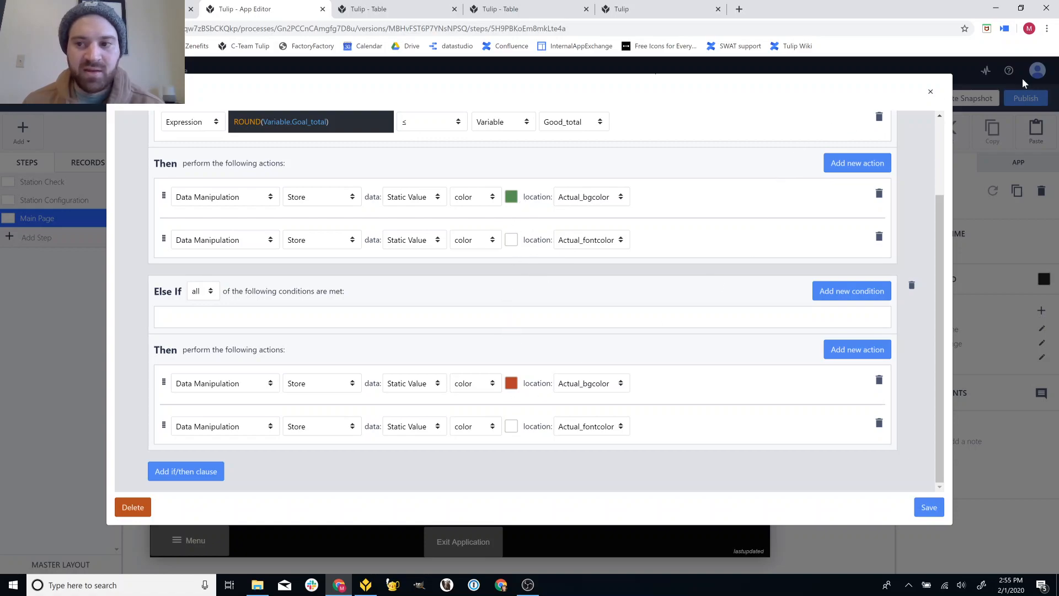
left_click(930, 91)
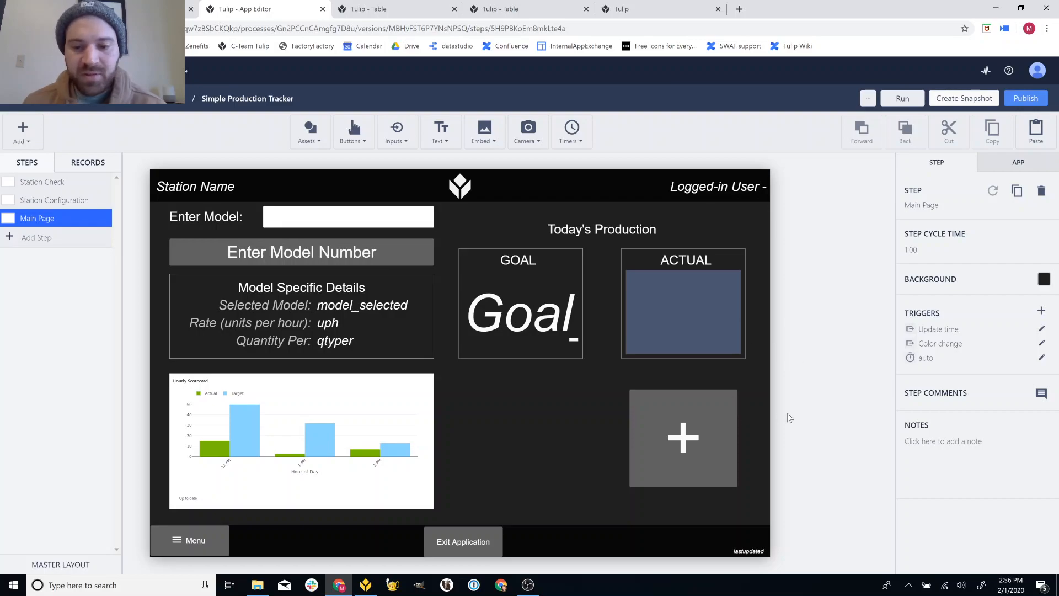
- Delete '* Variable.qtyper' from the + button's goal_instant expression and save the trigger
left_click(693, 444)
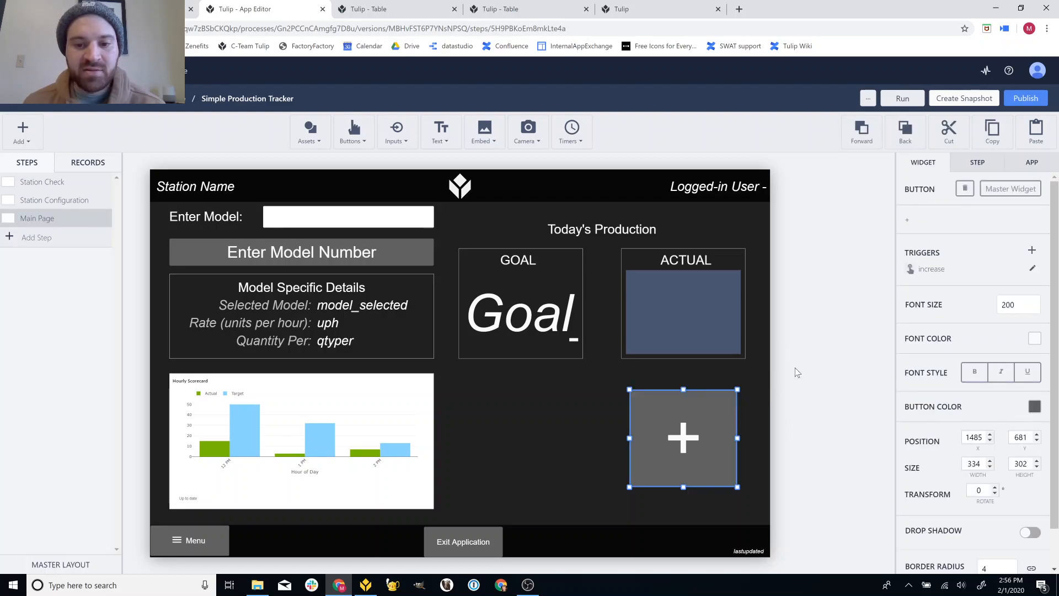
left_click(1028, 270)
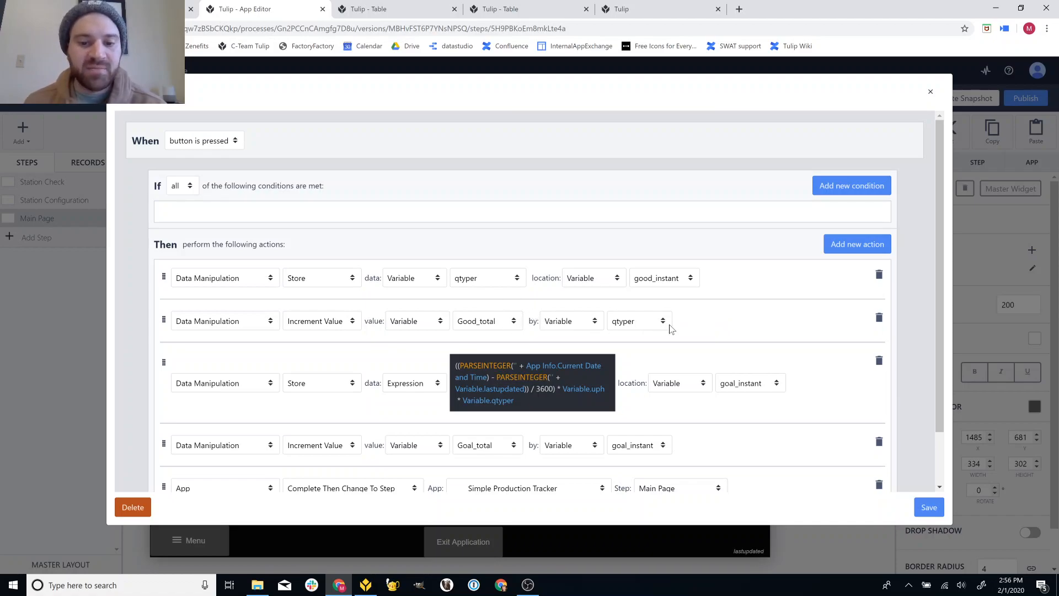
scroll(674, 325, "down", 1)
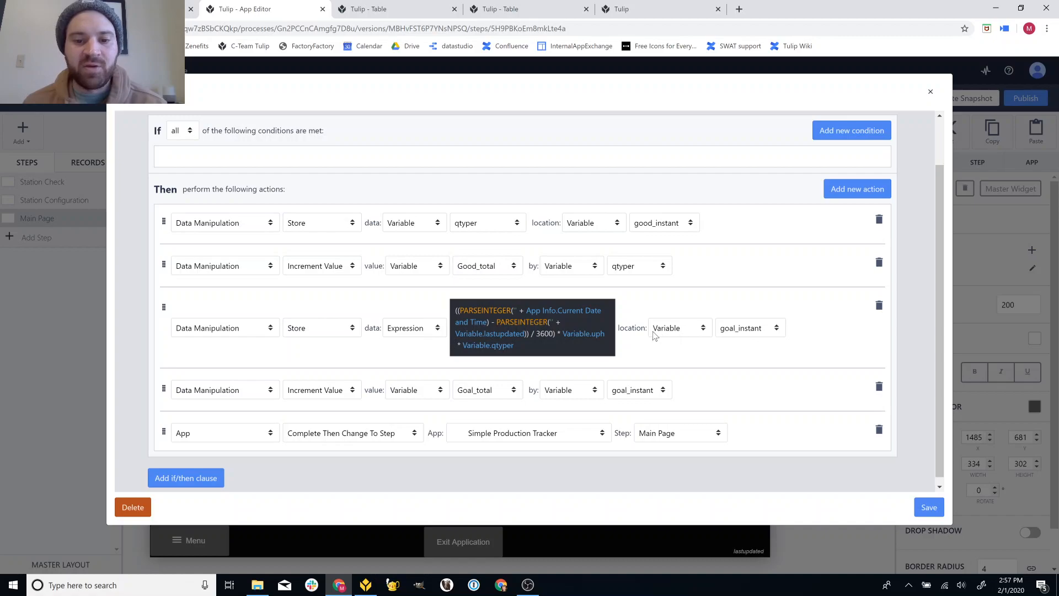
left_click(554, 346)
key("BackSpace")
key("BackSpace")
key("BackSpace")
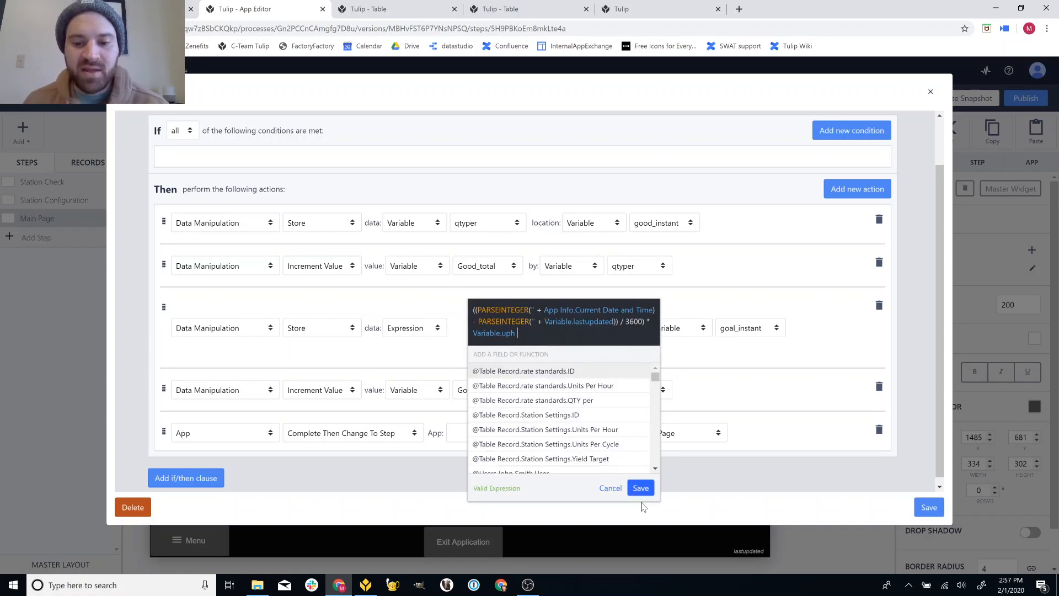
left_click(640, 487)
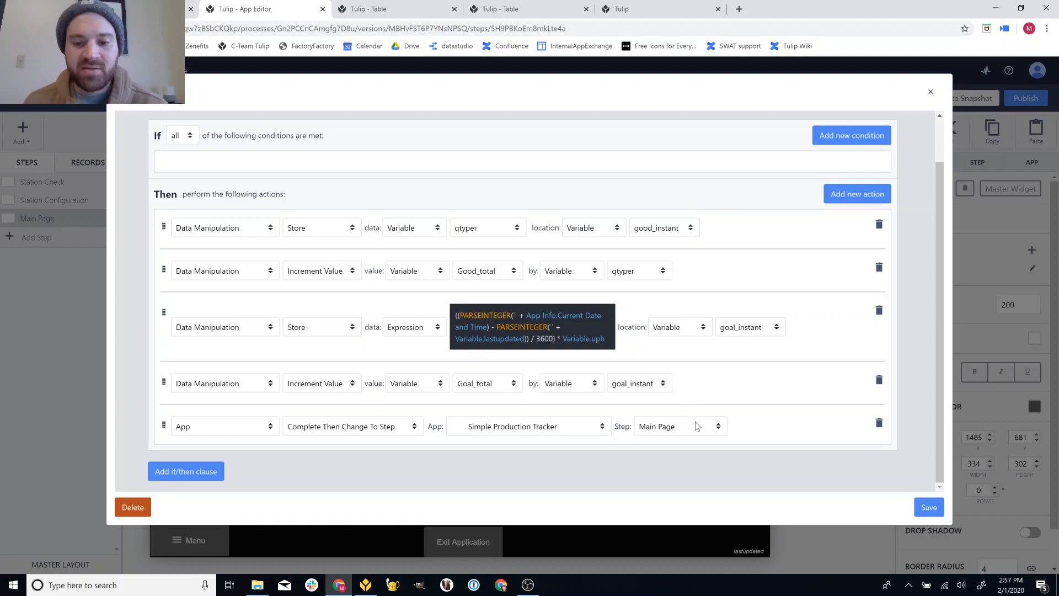
left_click(929, 506)
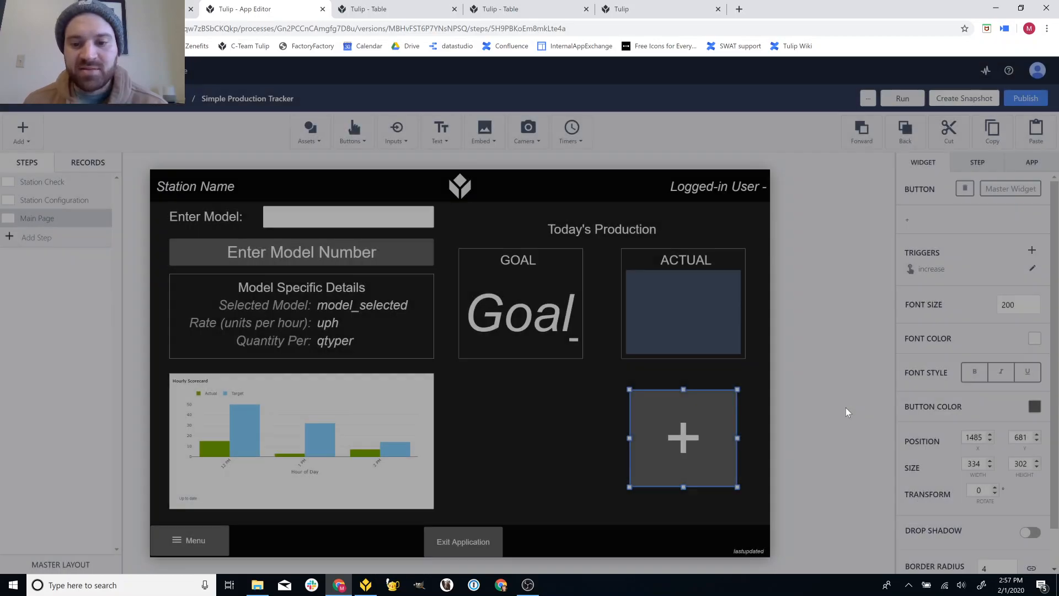
- Select the Enter Model Number button, then bring Tulip Player forward showing Assembly 2's goal above actual 5
left_click(814, 379)
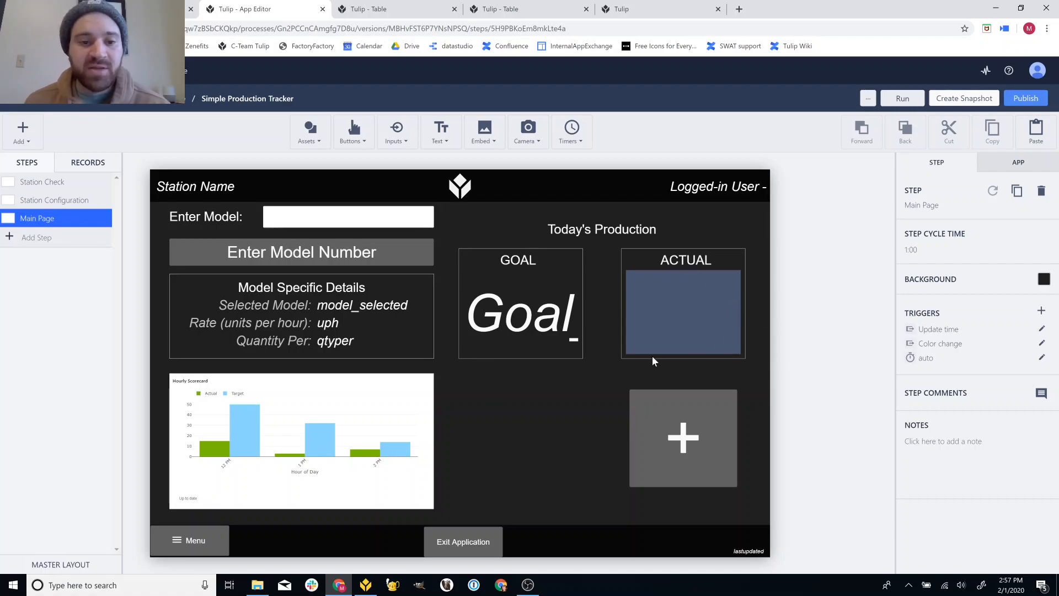
left_click(392, 256)
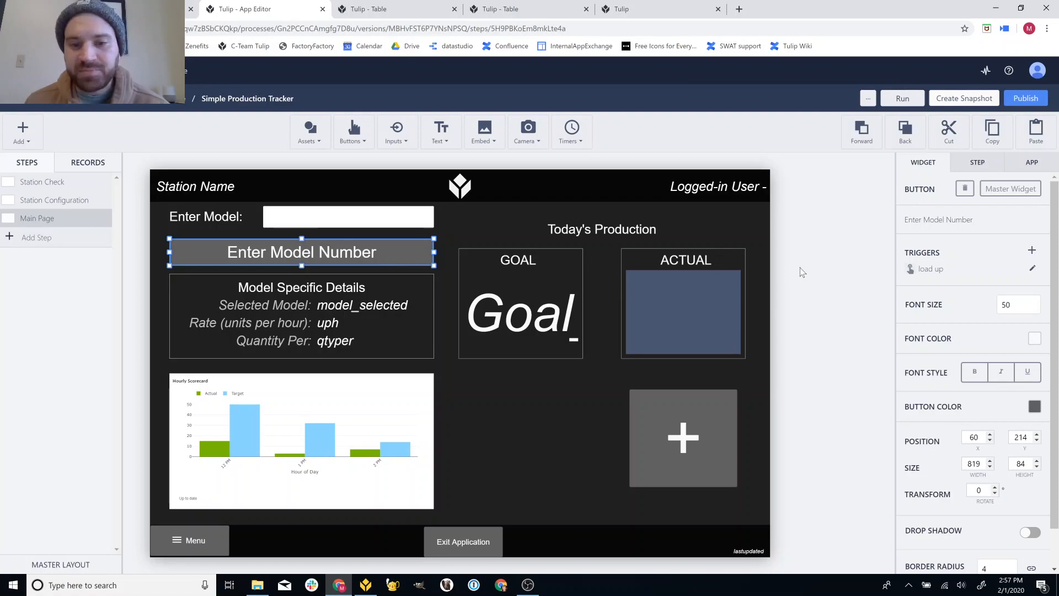
left_click(367, 587)
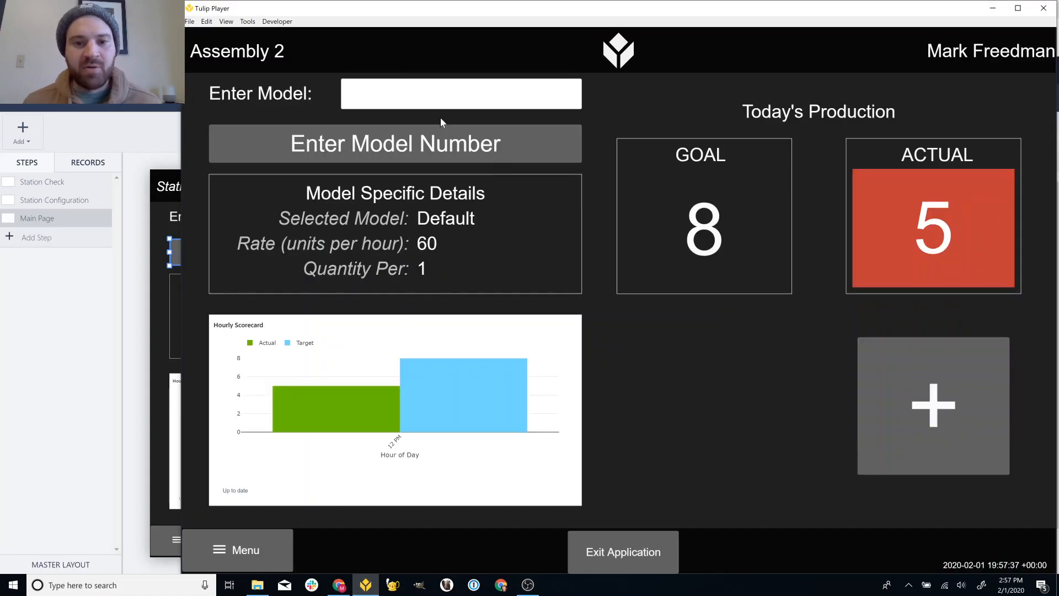
- Load the 'Slow' model in Tulip Player and check its 5 units/hour rate in the model table
type("Slow")
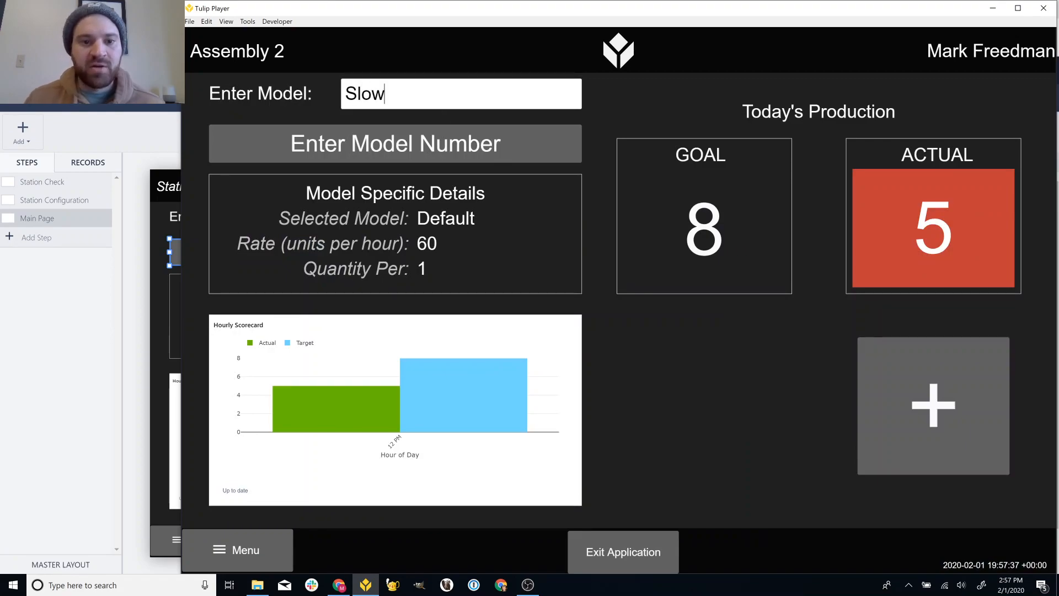
left_click(462, 138)
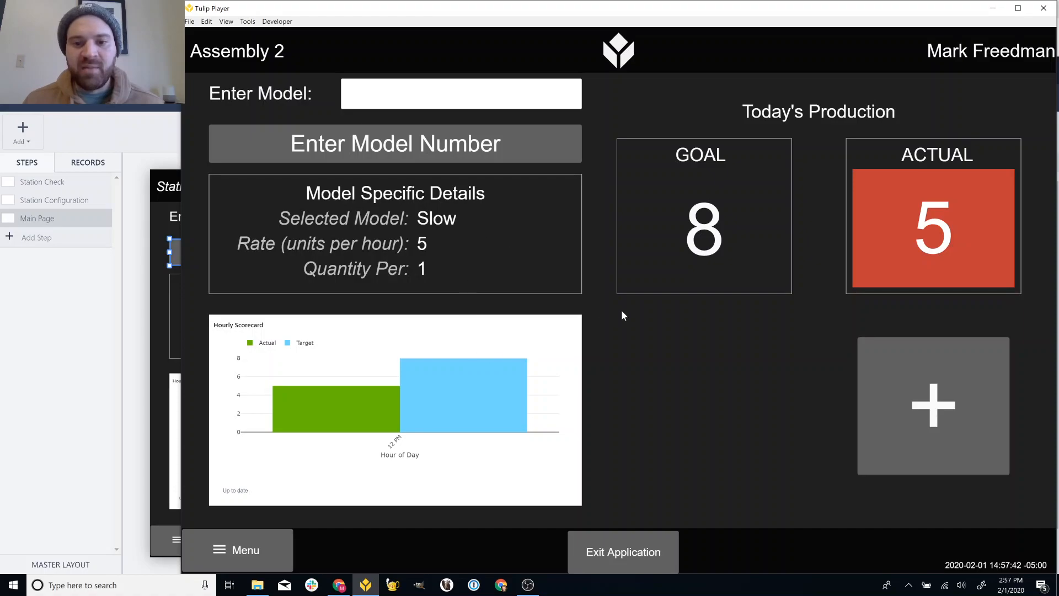
left_click(165, 311)
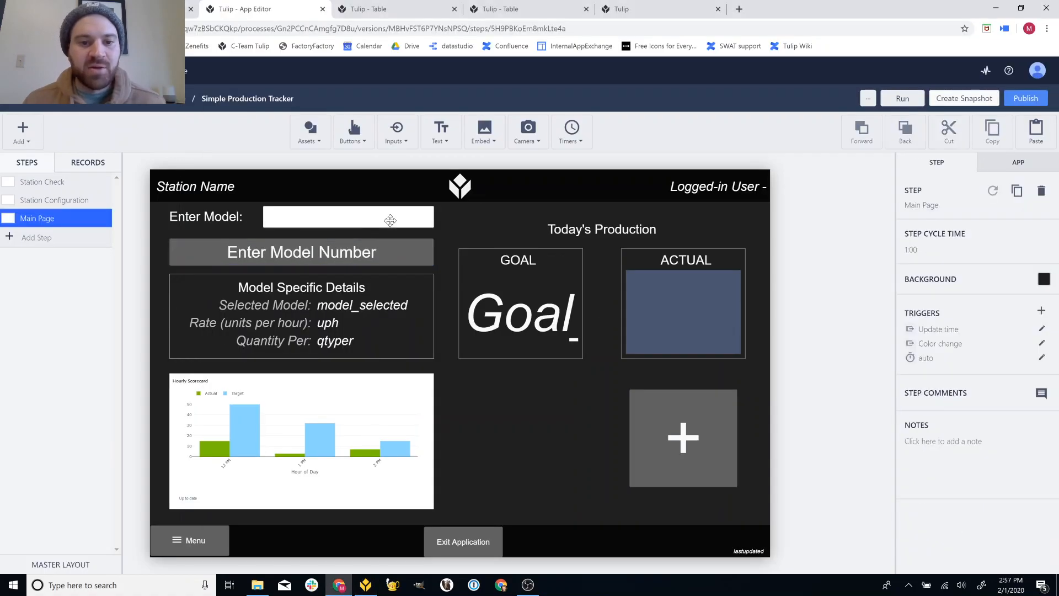
left_click(499, 10)
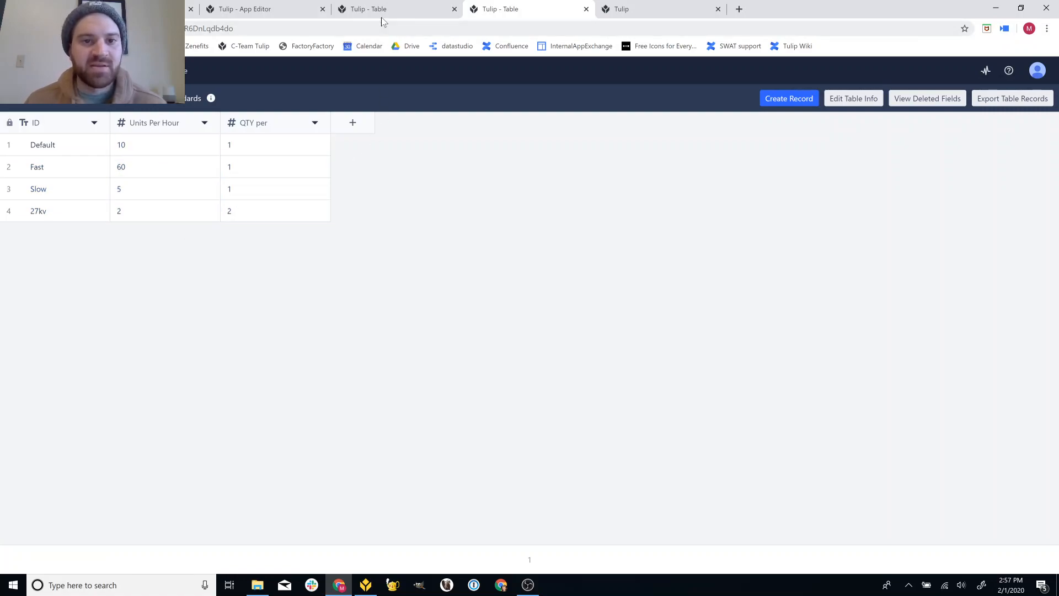
left_click(275, 9)
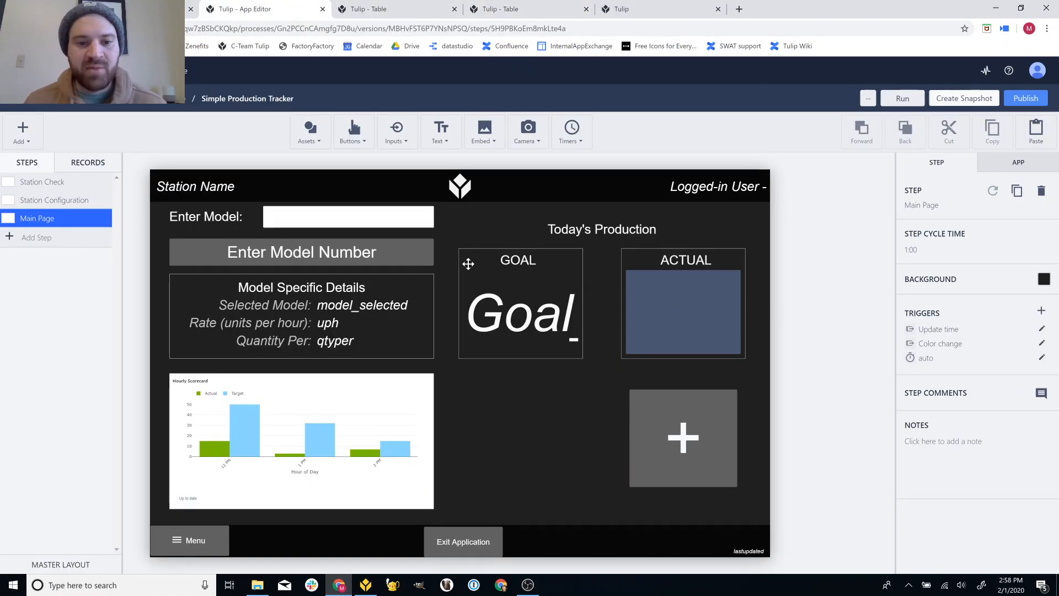
left_click(411, 257)
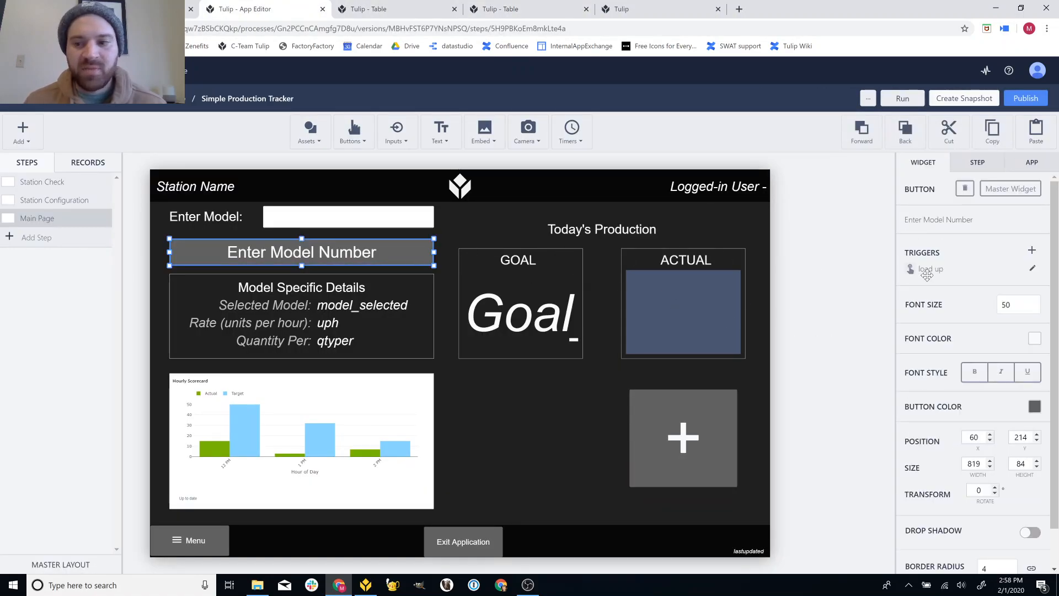
- Remove the qtyper term from the Enter Model Number trigger's goal_instant expression and save the trigger
left_click(1031, 268)
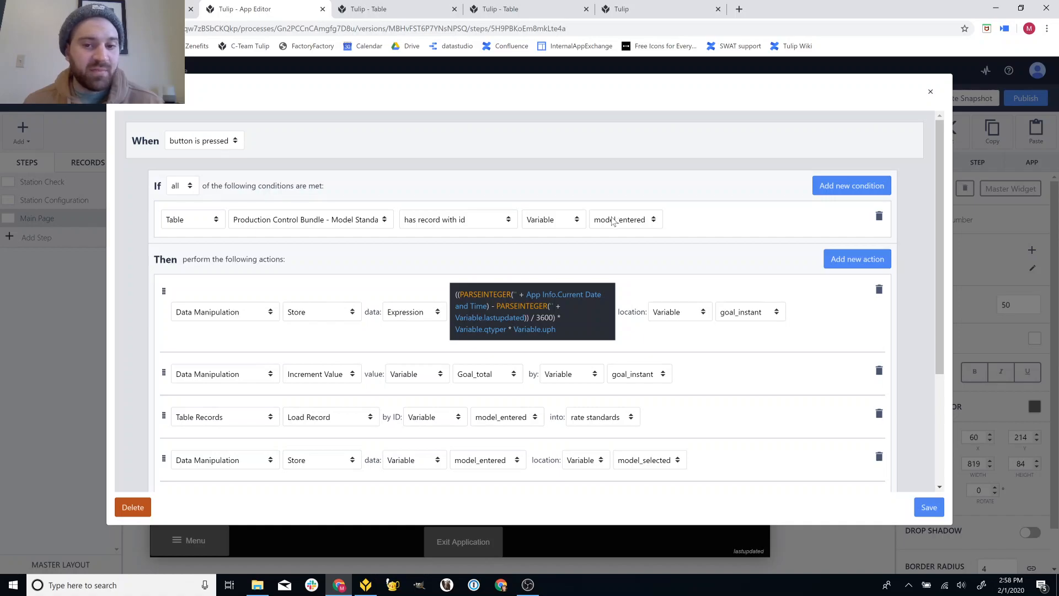
scroll(612, 220, "down", 2)
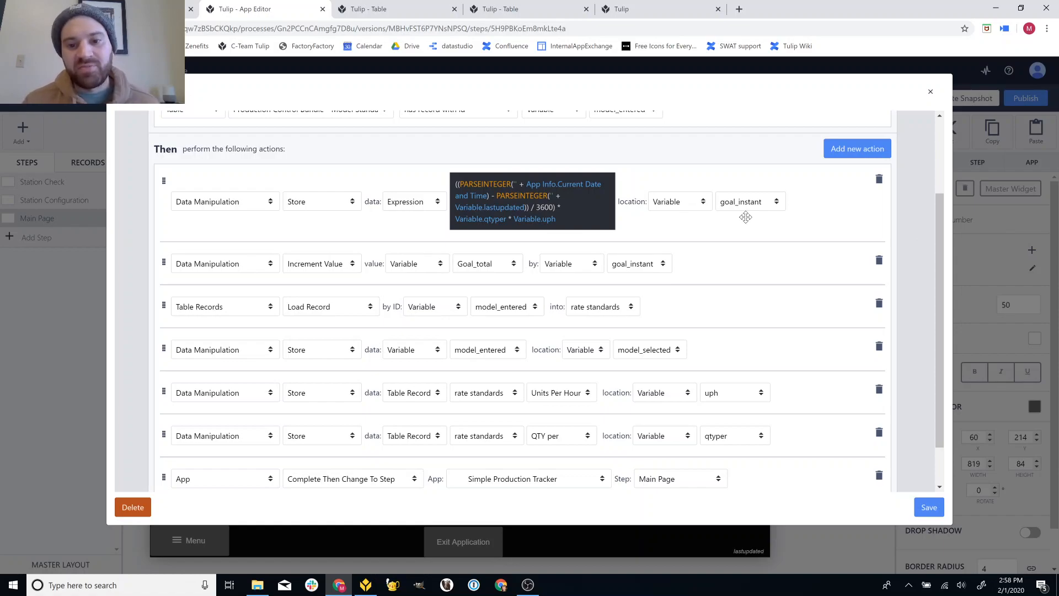
left_click(505, 220)
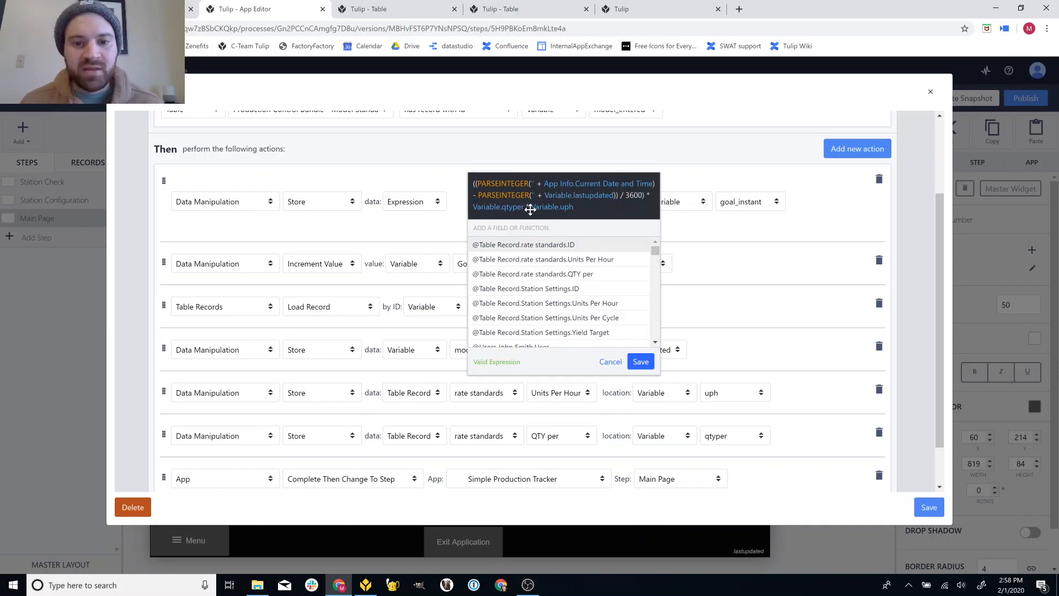
key("BackSpace")
key("BackSpace")
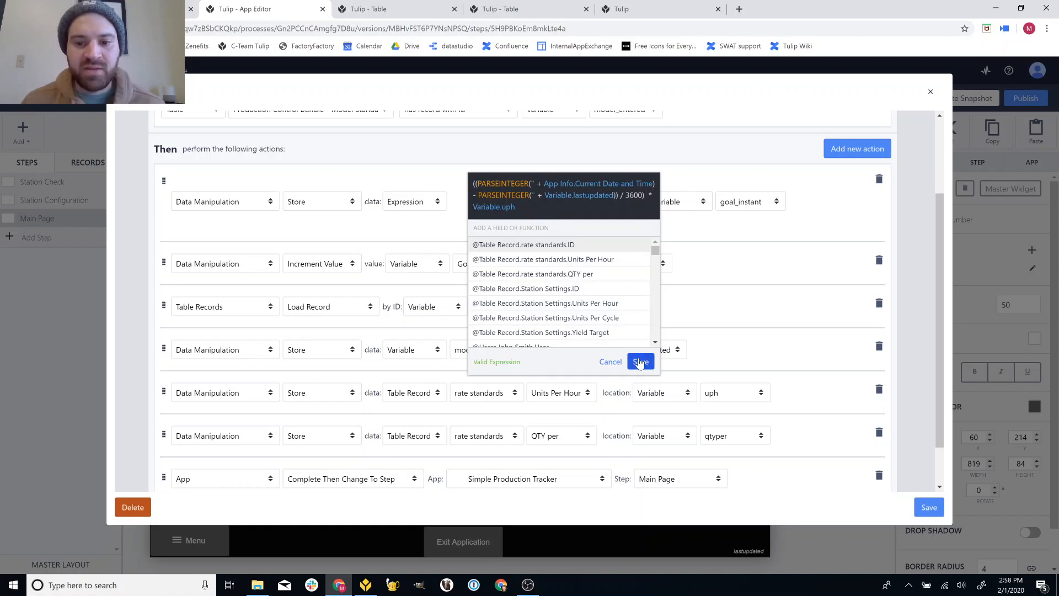
left_click(639, 361)
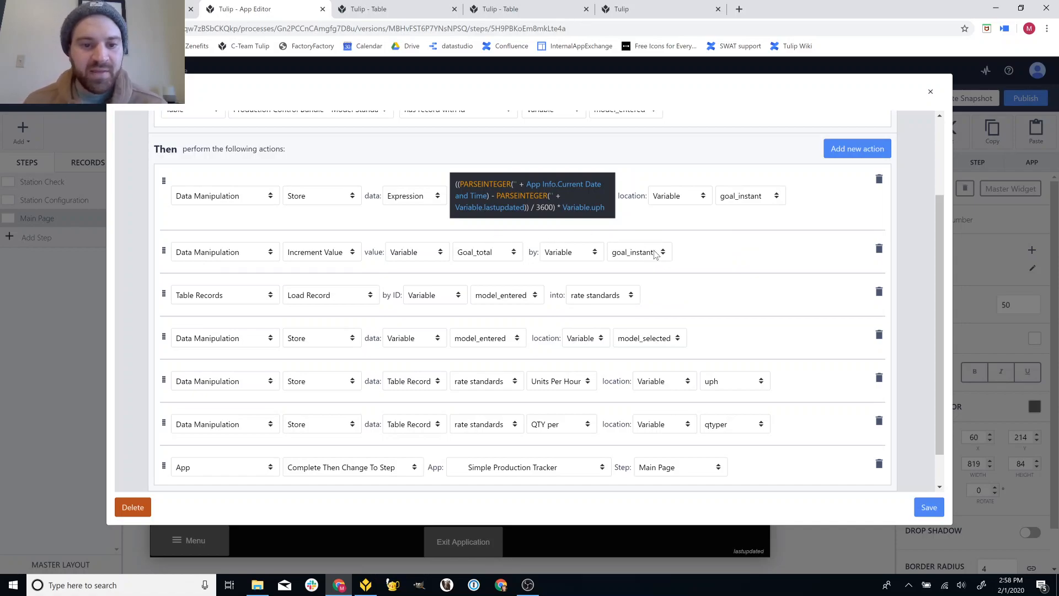
scroll(655, 253, "down", 1)
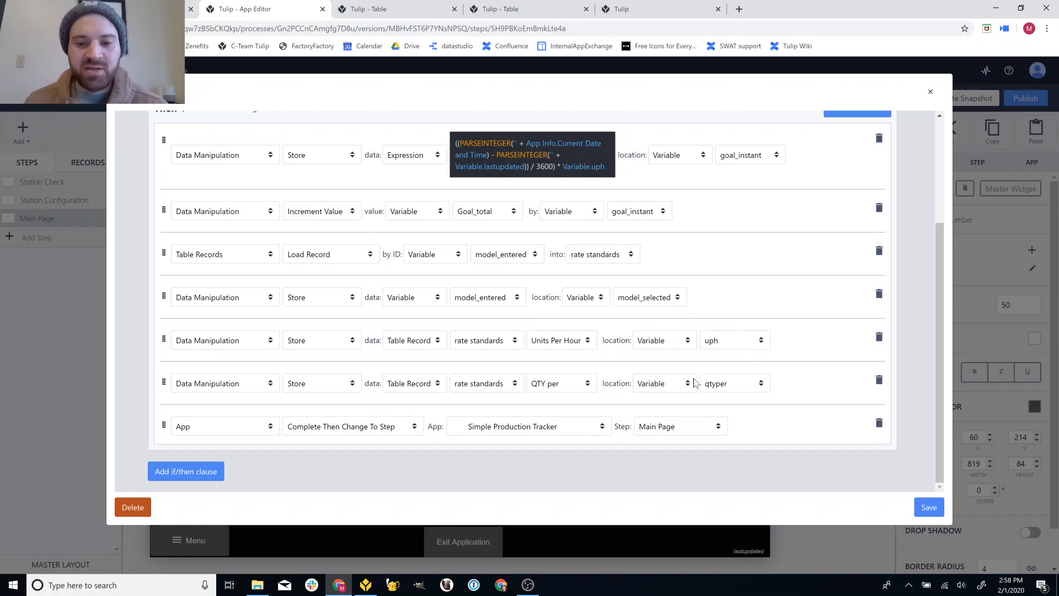
left_click(926, 508)
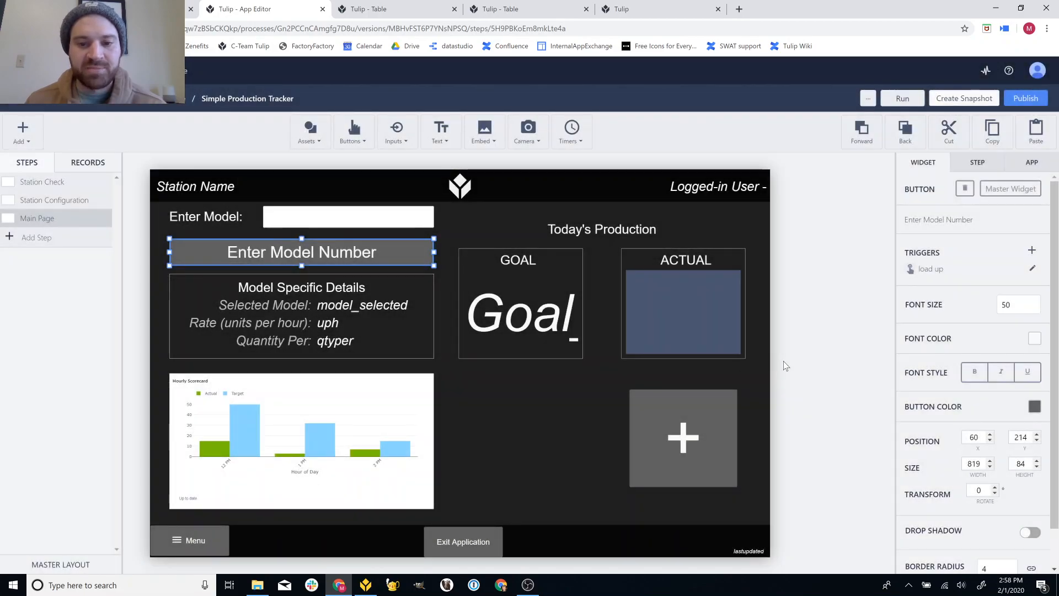
left_click(783, 361)
left_click(366, 585)
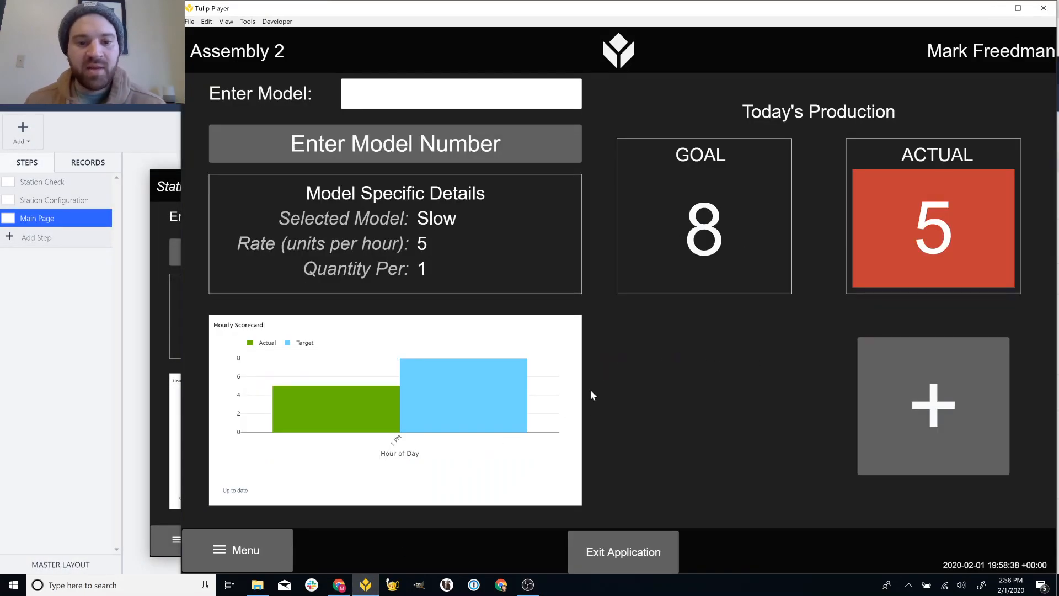
mouse_move(484, 423)
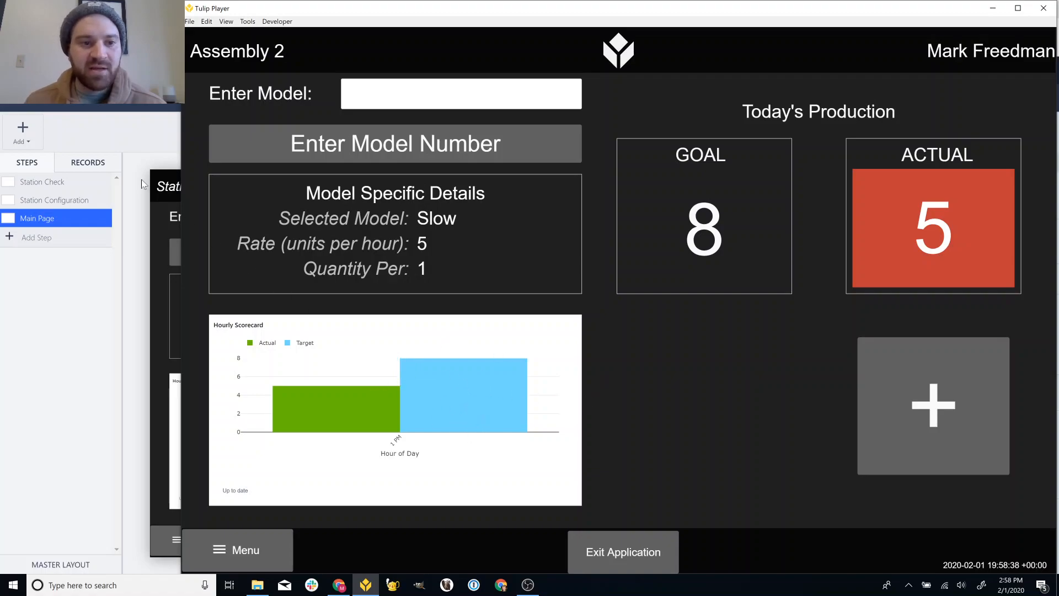
left_click(129, 131)
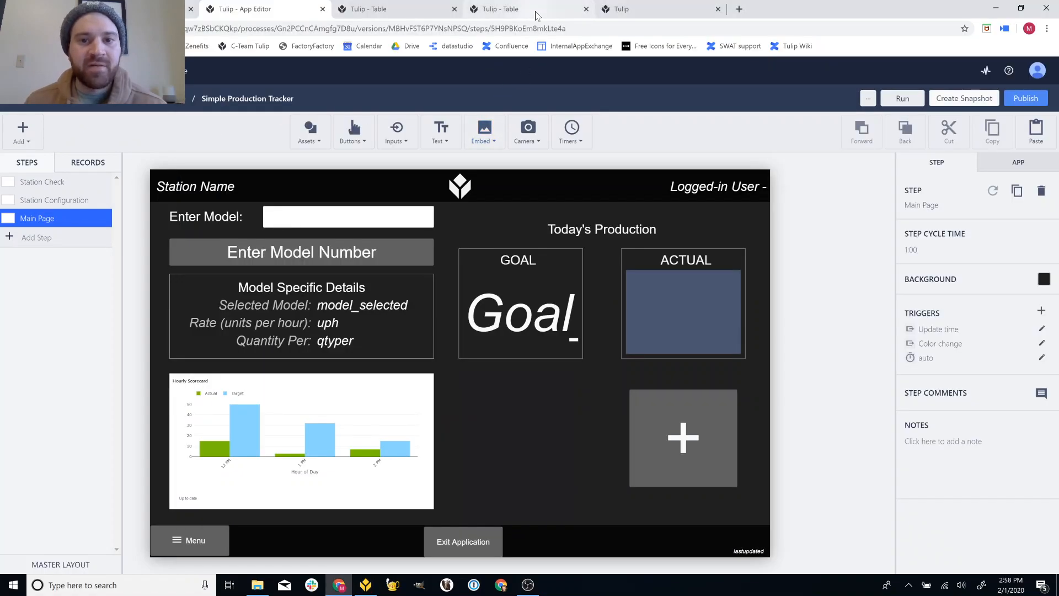
- Open the tracker's analytics and enlarge the Station Performance chart (target 8.03, actual 5)
left_click(642, 5)
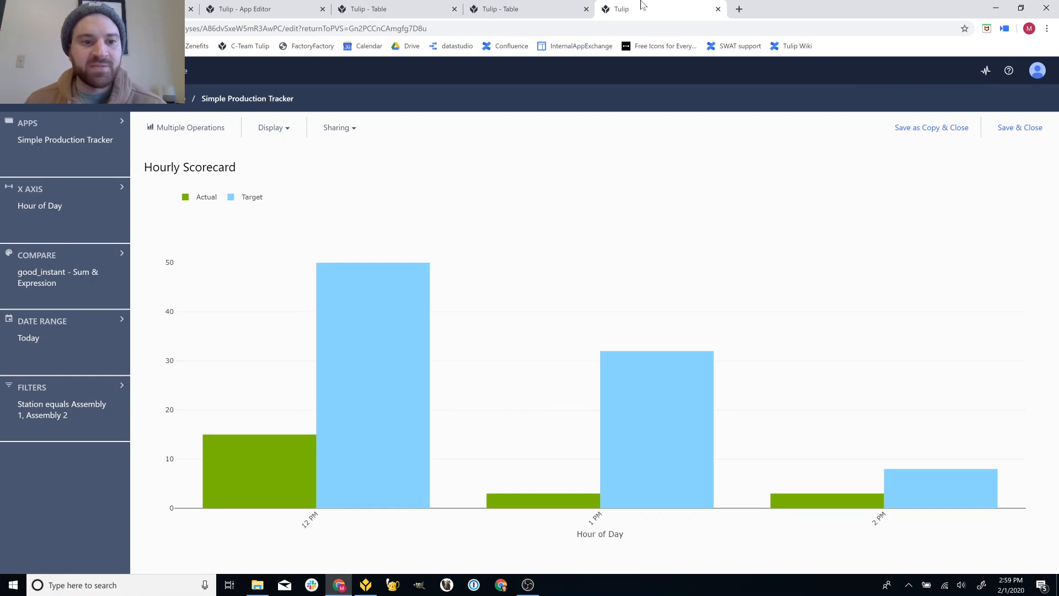
left_click(557, 7)
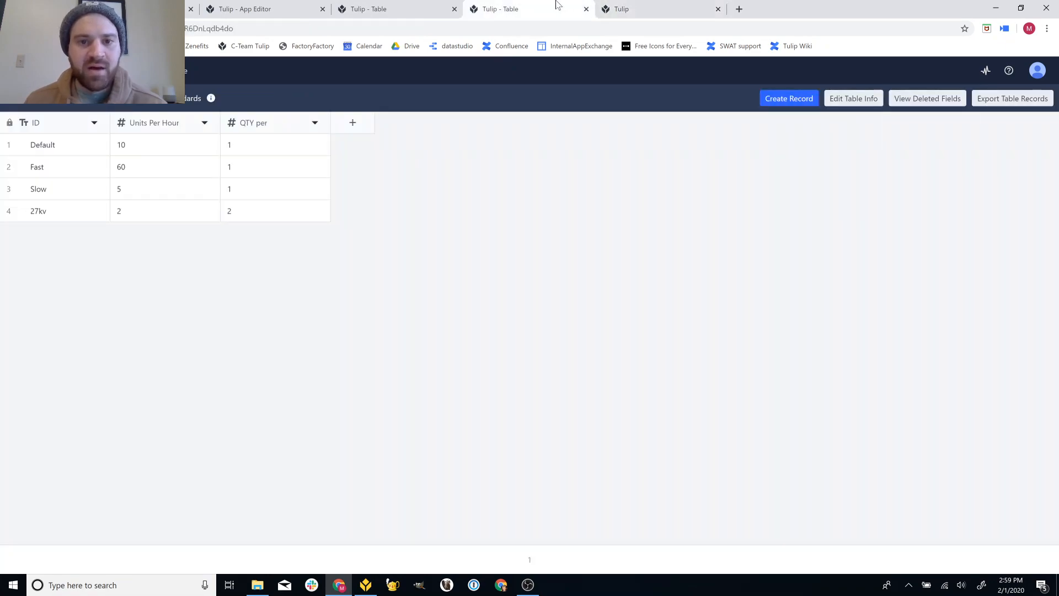
left_click(615, 11)
left_click(255, 101)
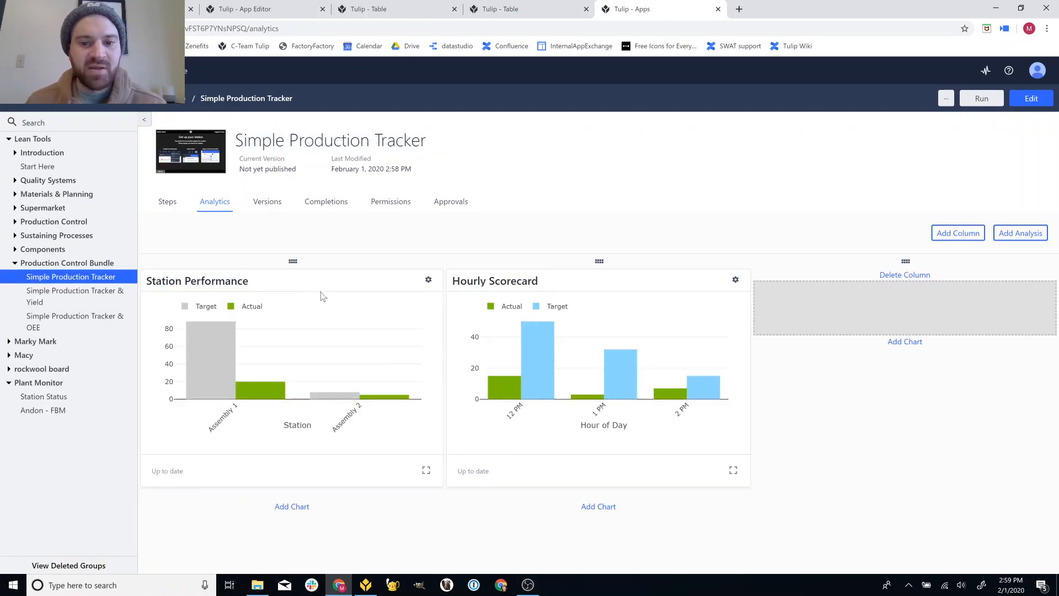
left_click(426, 470)
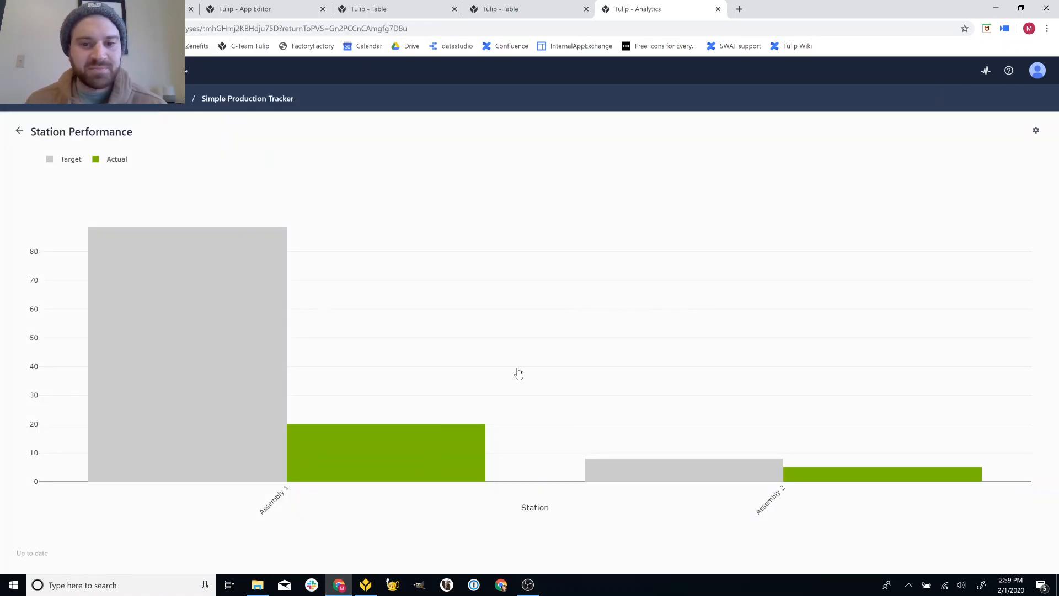
mouse_move(430, 453)
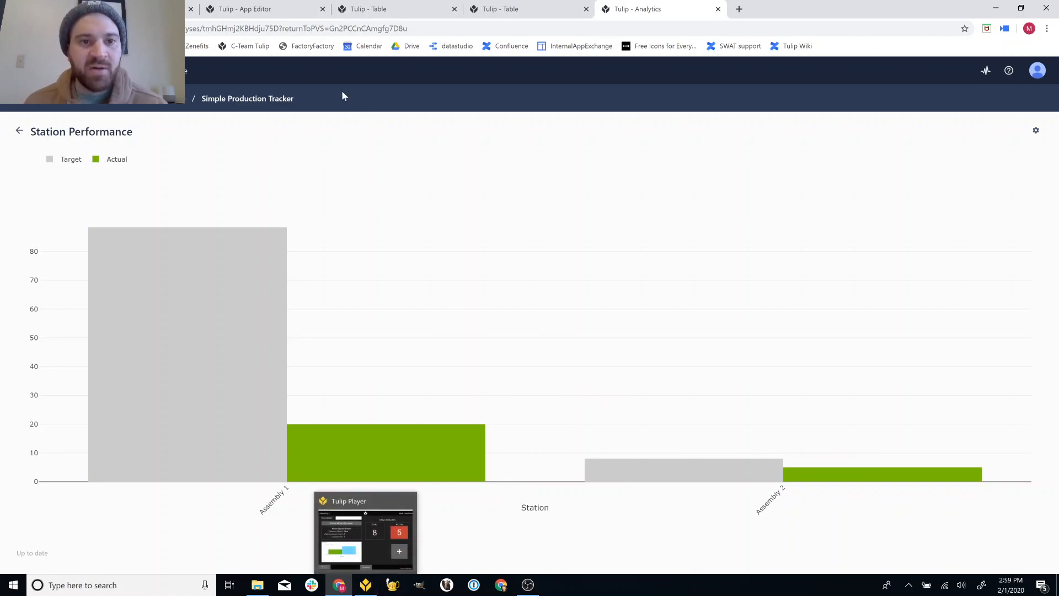
- Exit the running app in Tulip Player and return to the Station Performance chart
left_click(366, 584)
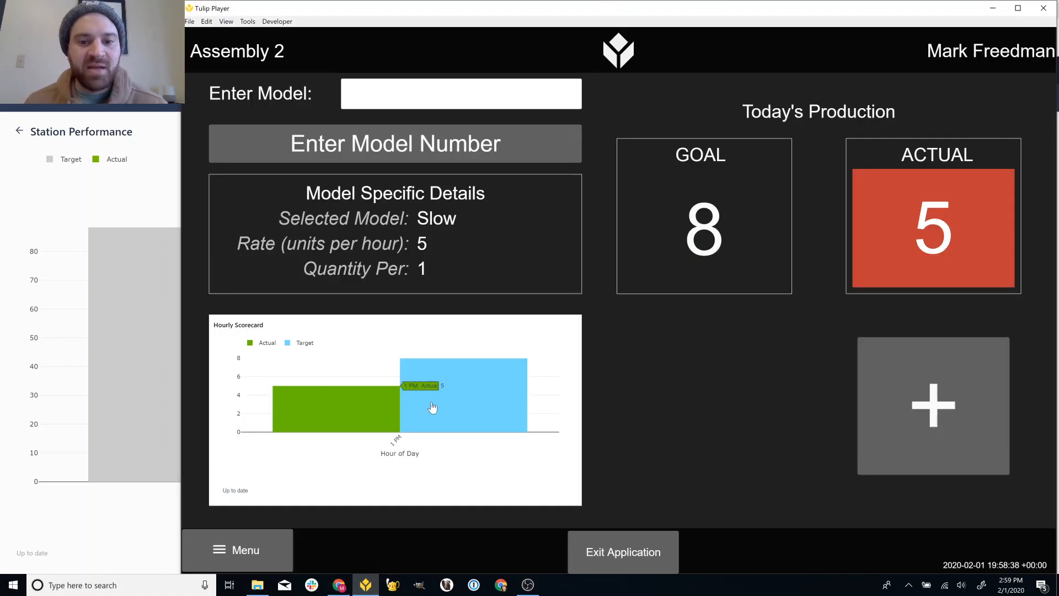
left_click(625, 547)
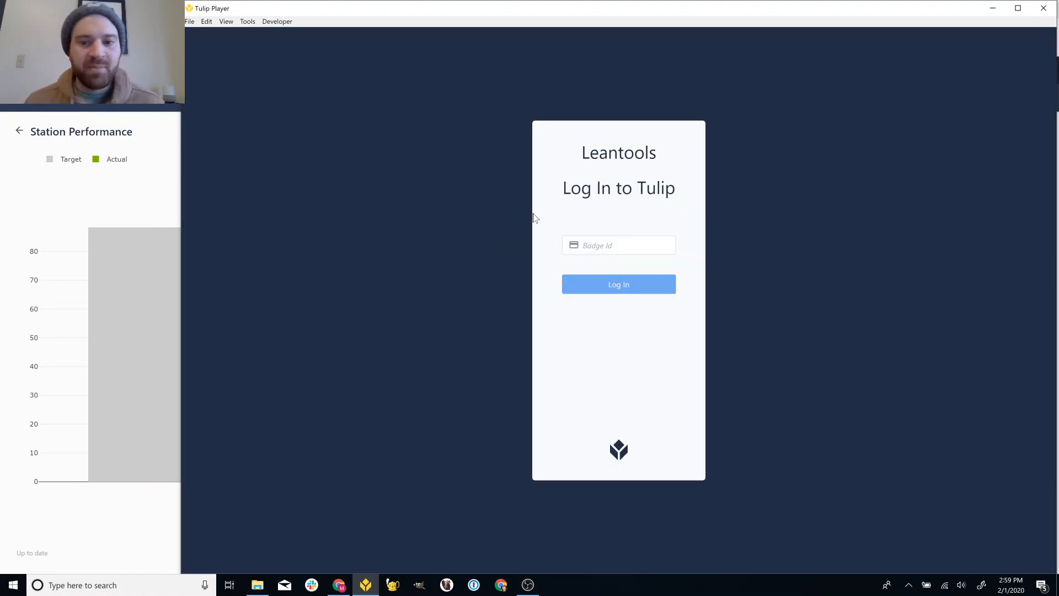
left_click(152, 169)
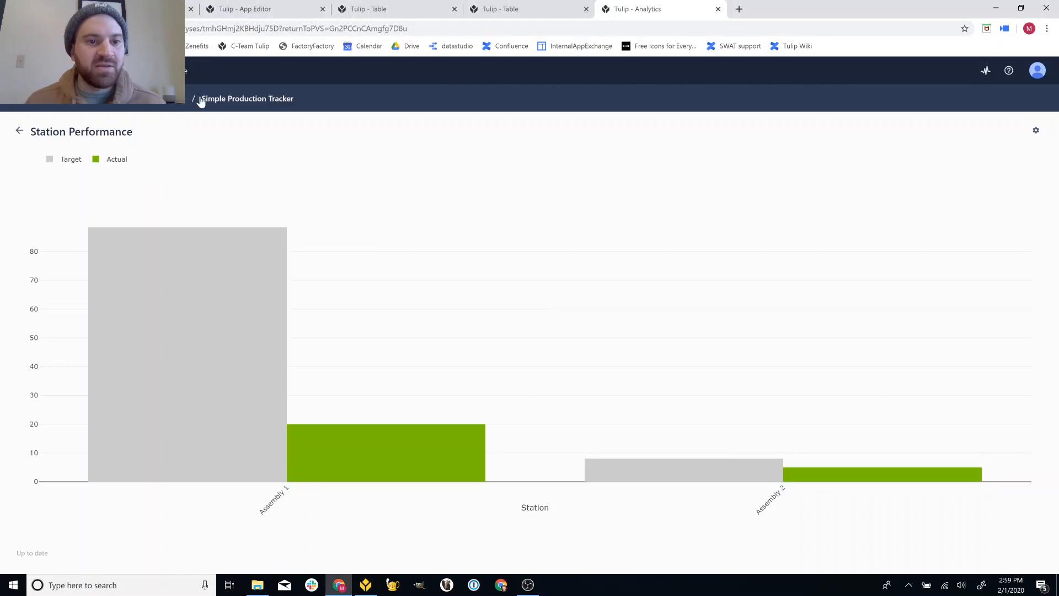
- Open the Simple Production Tracker & Yield app from the Production Control Bundle for editing
left_click(181, 103)
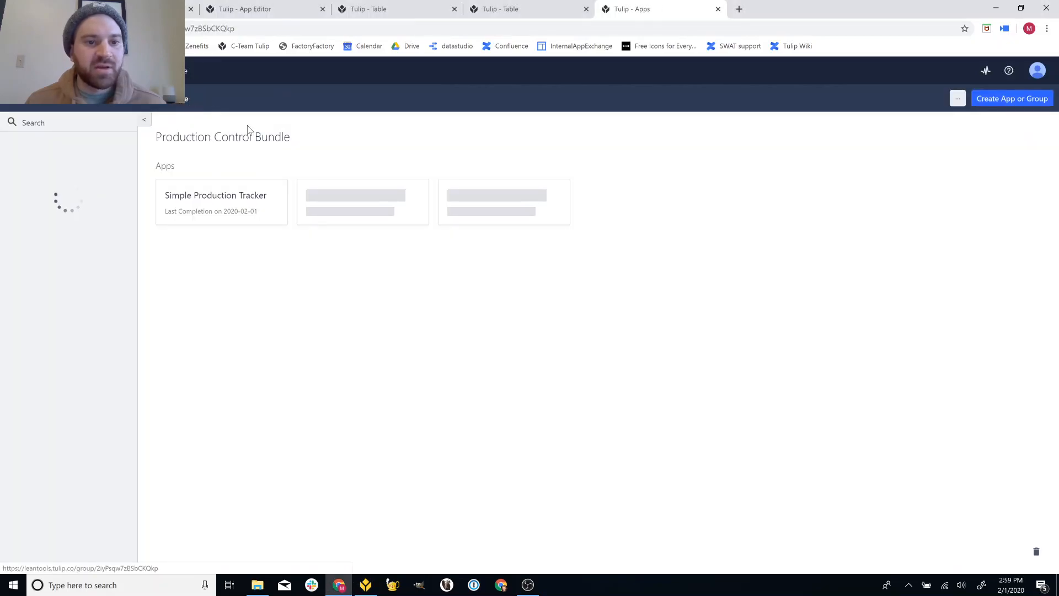
left_click(388, 210)
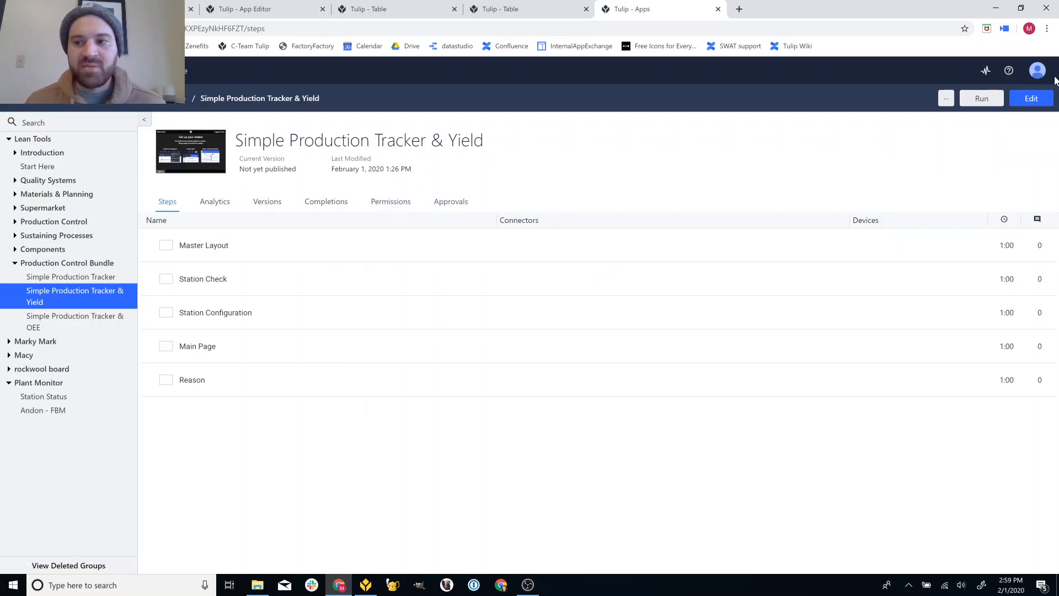
left_click(1031, 99)
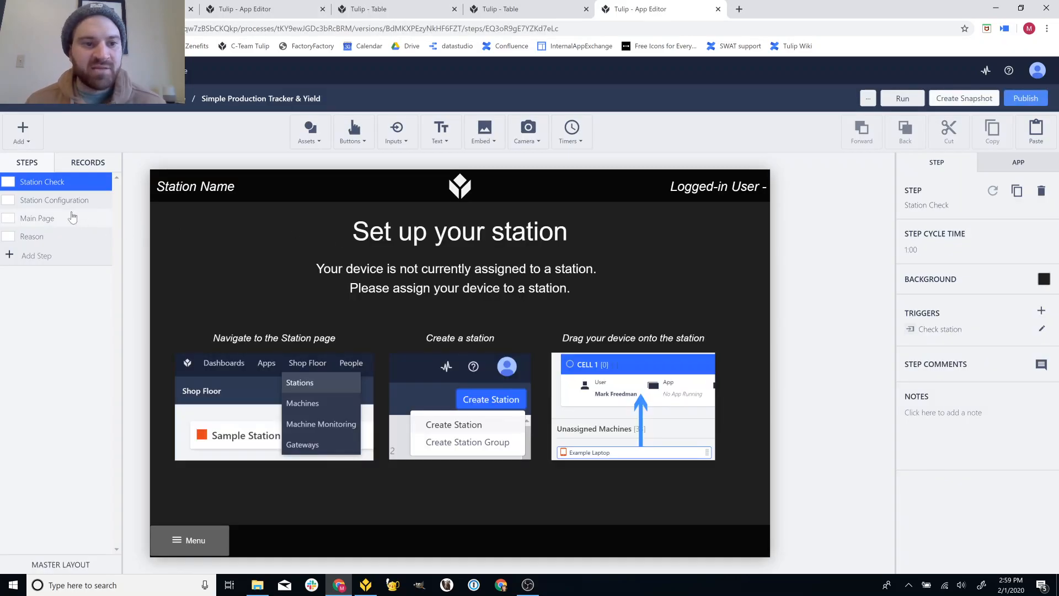
- Preview the Station Configuration, Main Page and bad-part Reason steps, ending on Main Page
left_click(70, 199)
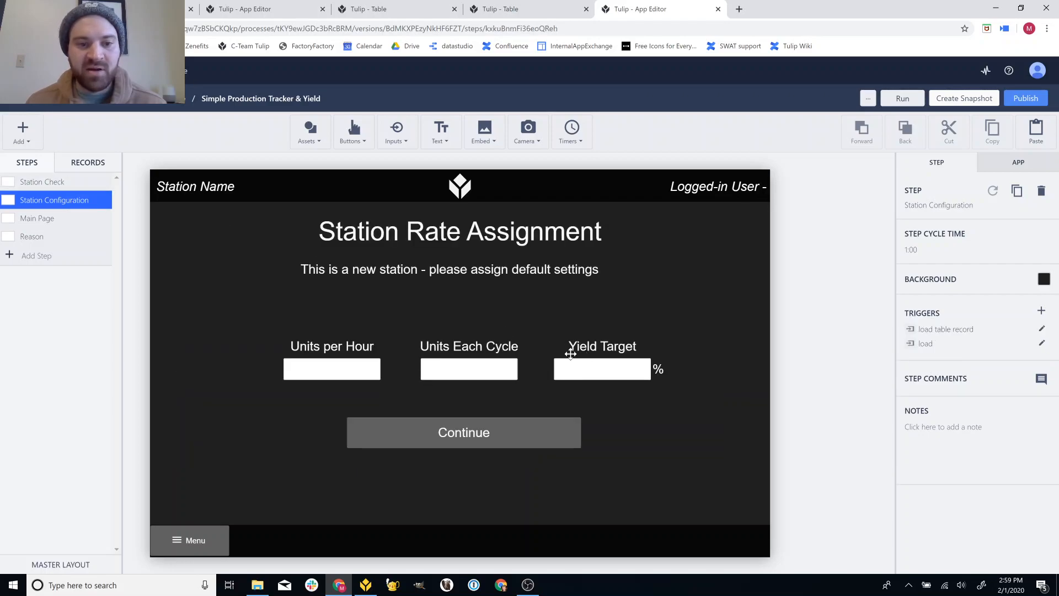
key("Down")
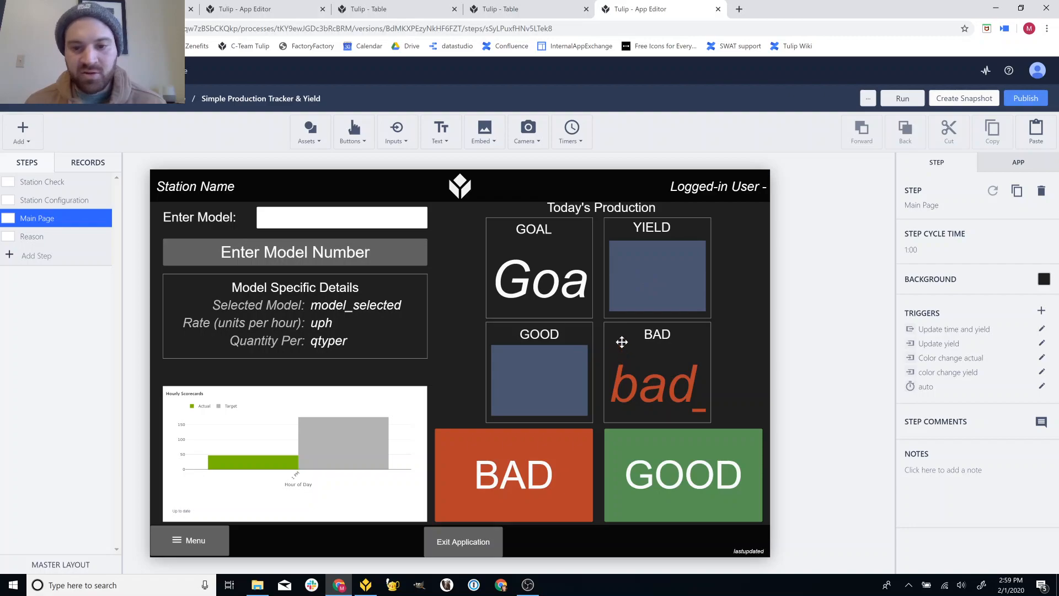
left_click(87, 237)
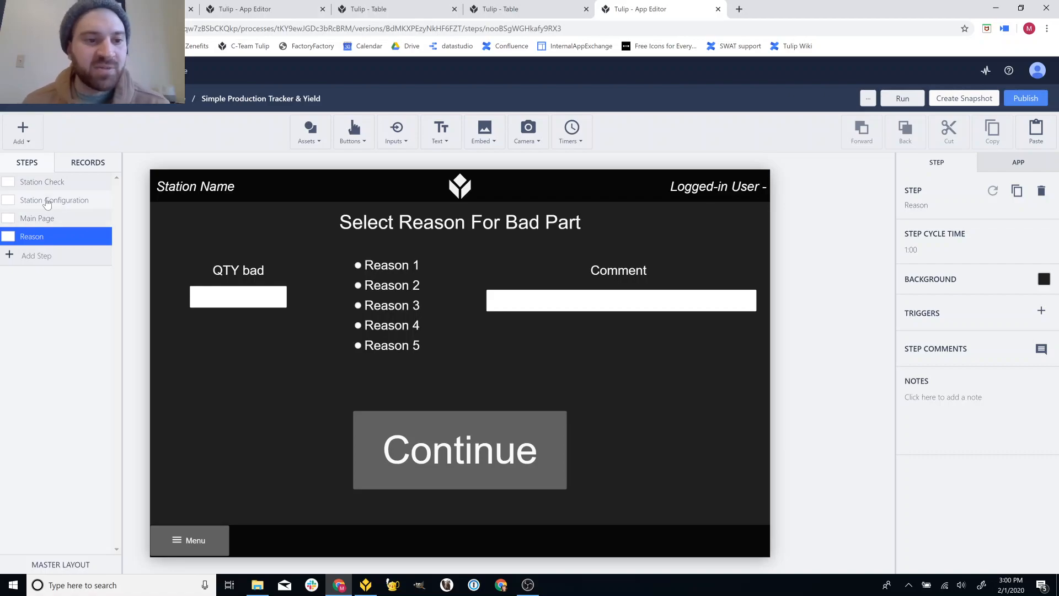
left_click(55, 214)
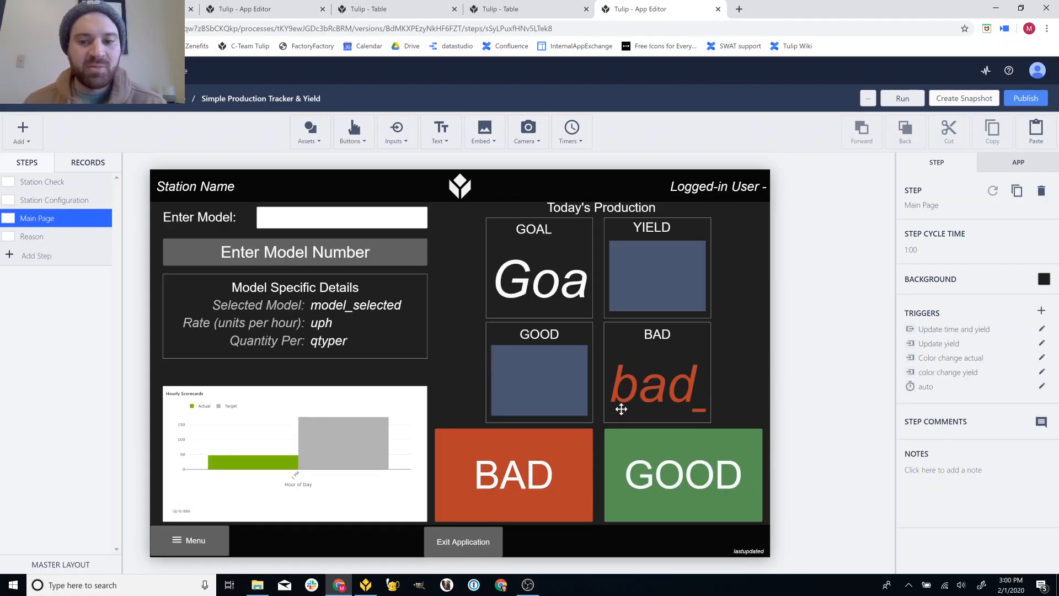
left_click(368, 586)
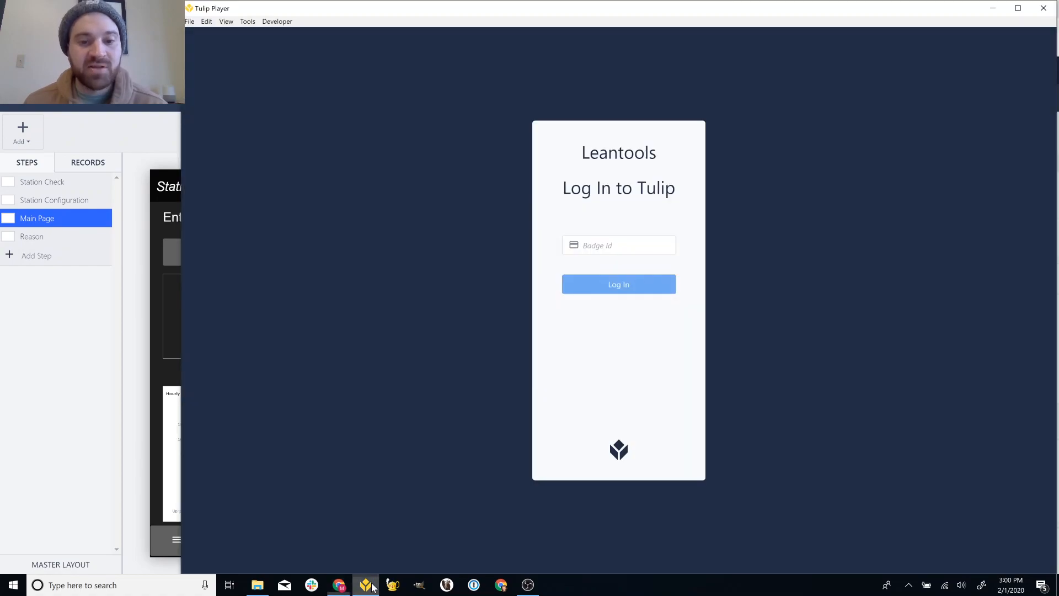
left_click(152, 145)
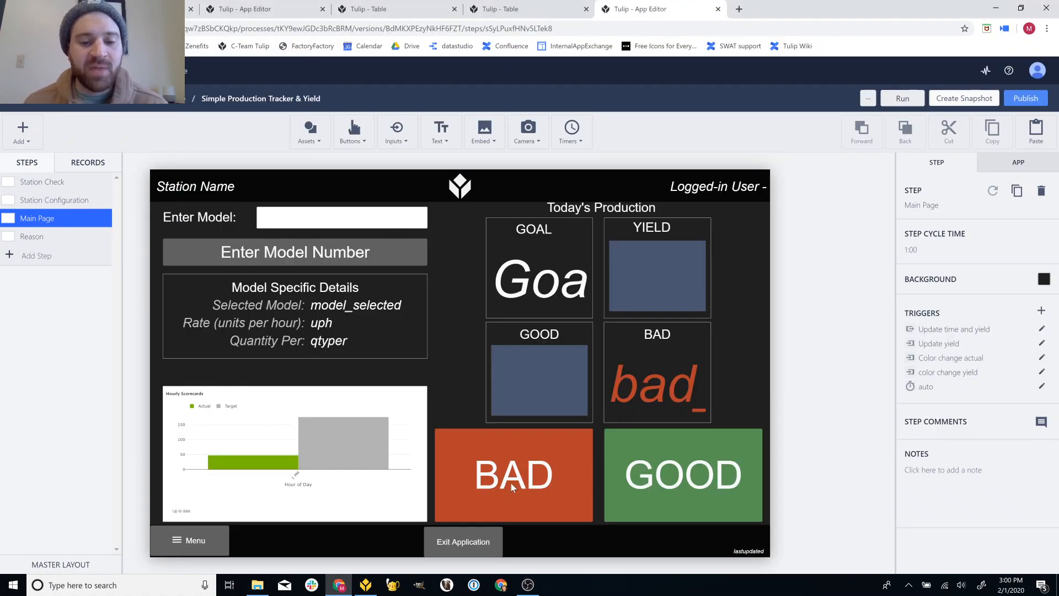
left_click(527, 585)
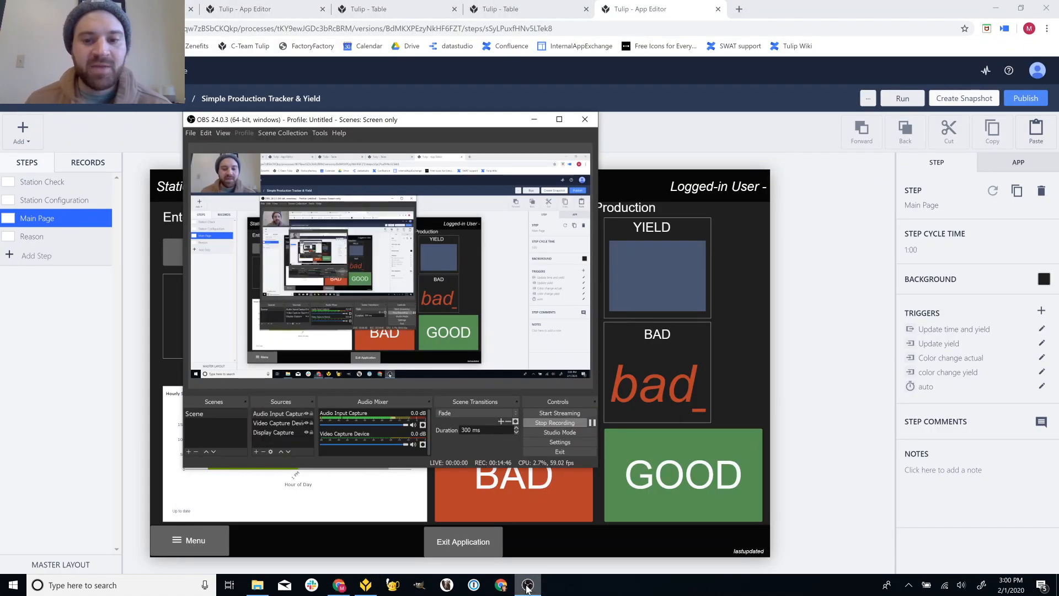